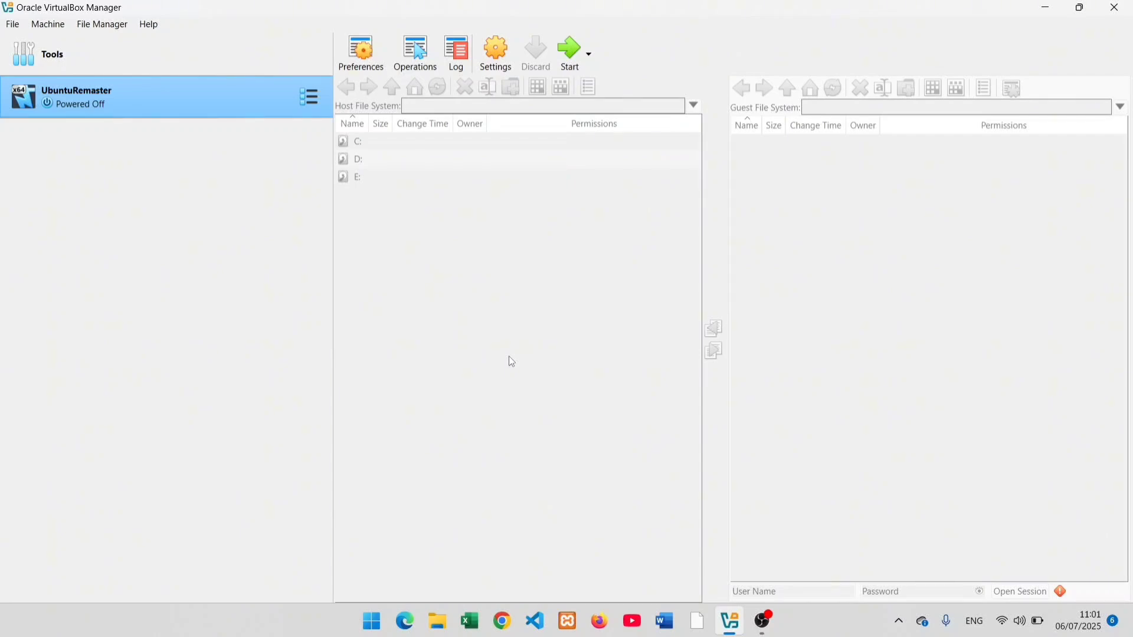
Step: Start the UbuntuRemaster VM and log in to the Ubuntu desktop with the user's password
{"action": "left_click", "coordinate": [571, 53]}
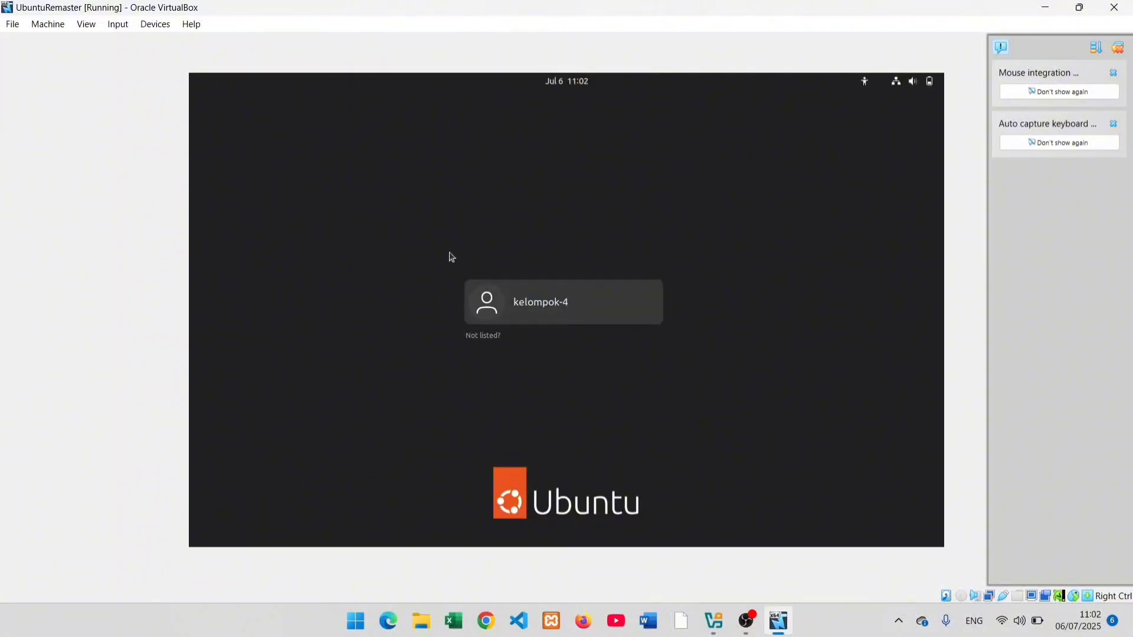
{"action": "left_click", "coordinate": [552, 312]}
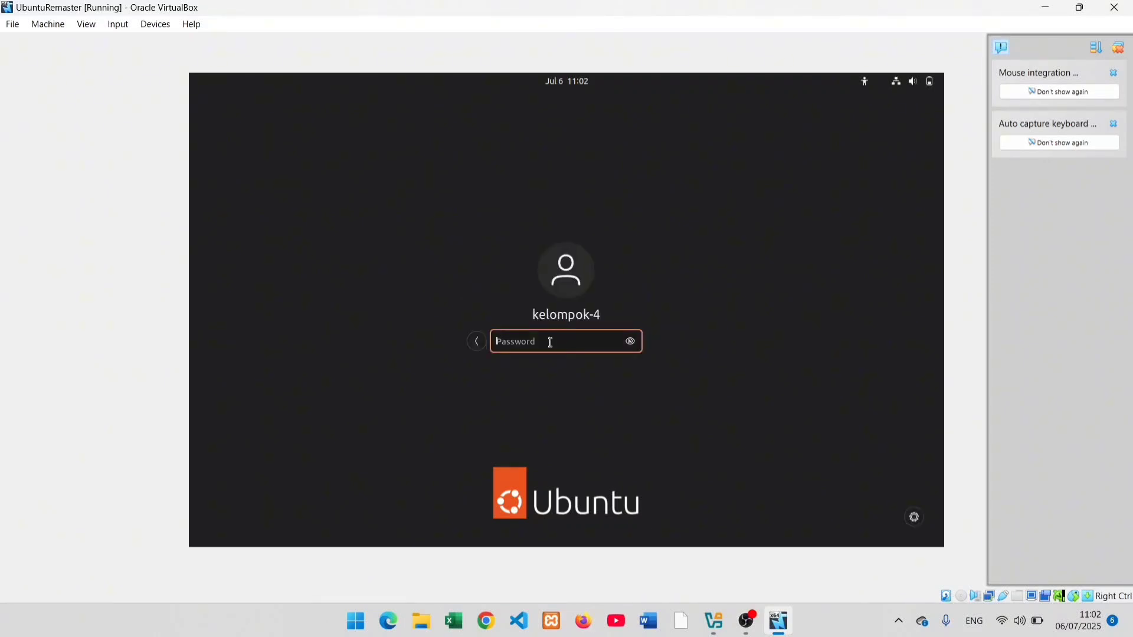
{"action": "type", "text": "●●●●●●●●●"}
{"action": "key", "text": "Return"}
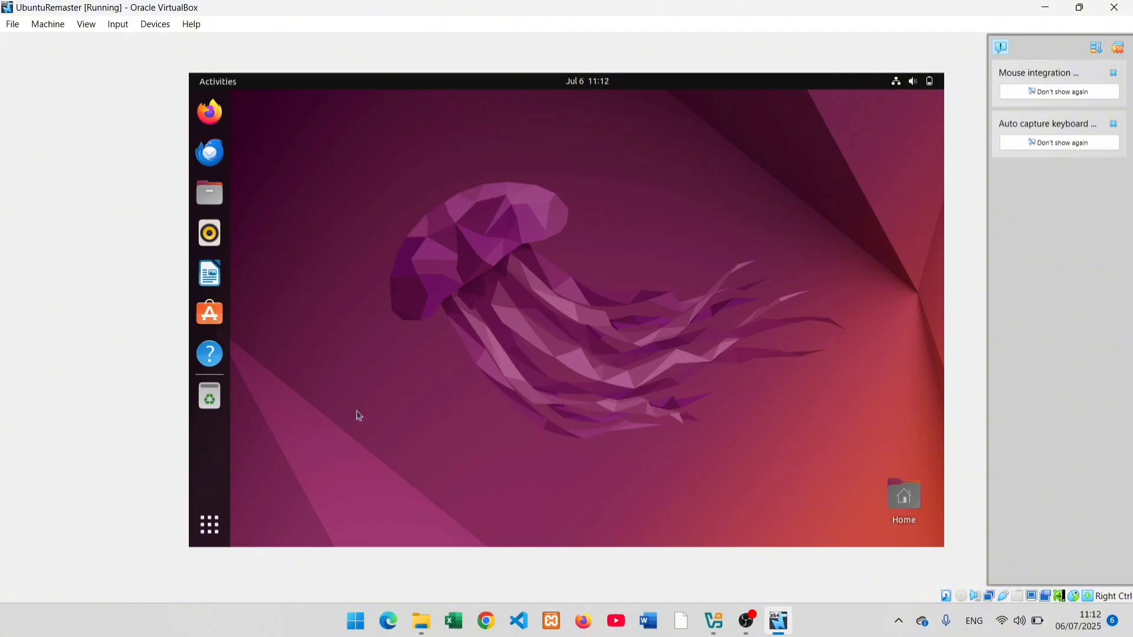
Step: Launch Terminal from the app grid and maximize its window
{"action": "left_click", "coordinate": [211, 524]}
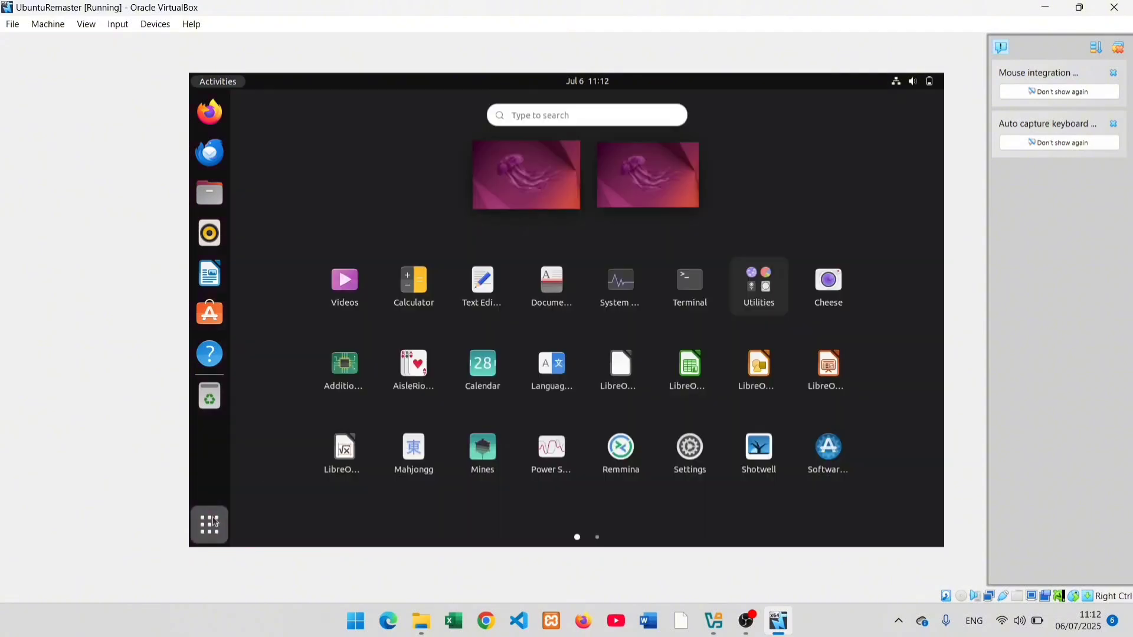
{"action": "left_click", "coordinate": [690, 292]}
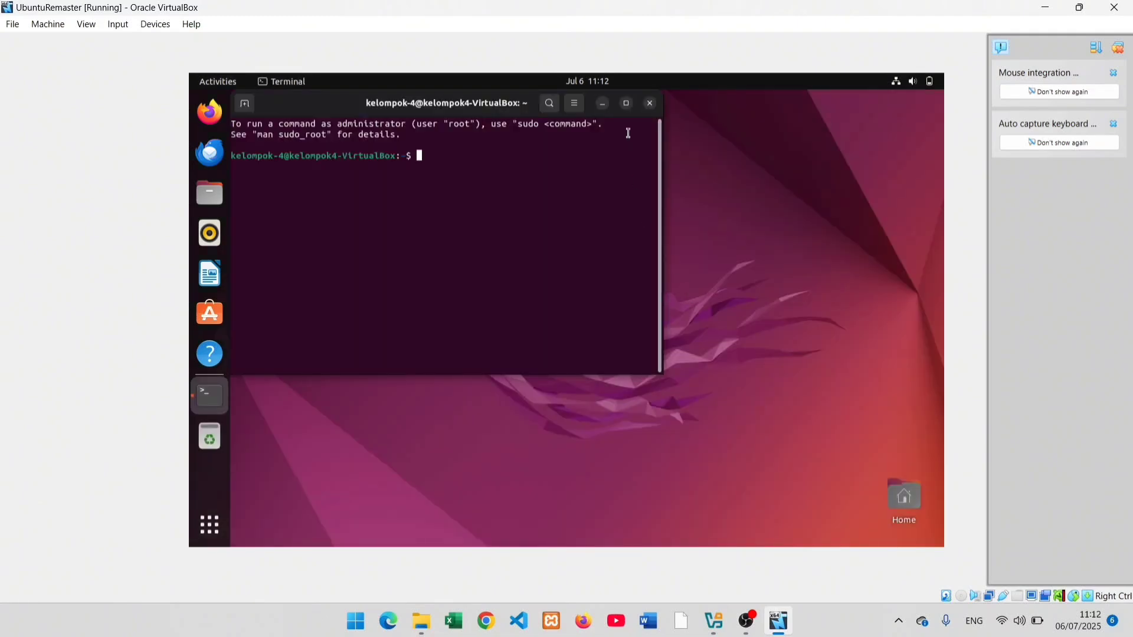
{"action": "left_click", "coordinate": [626, 103]}
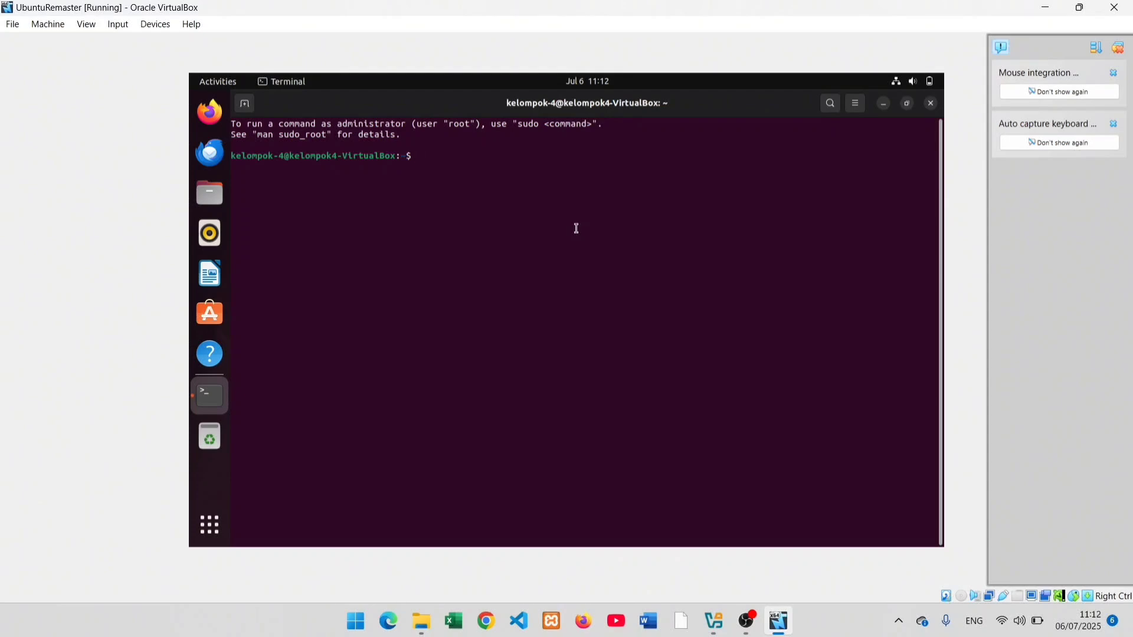
Step: Run sudo apt update with the sudo password, refreshing package lists (429 upgradable)
{"action": "type", "text": "sudo apt update"}
{"action": "key", "text": "Return"}
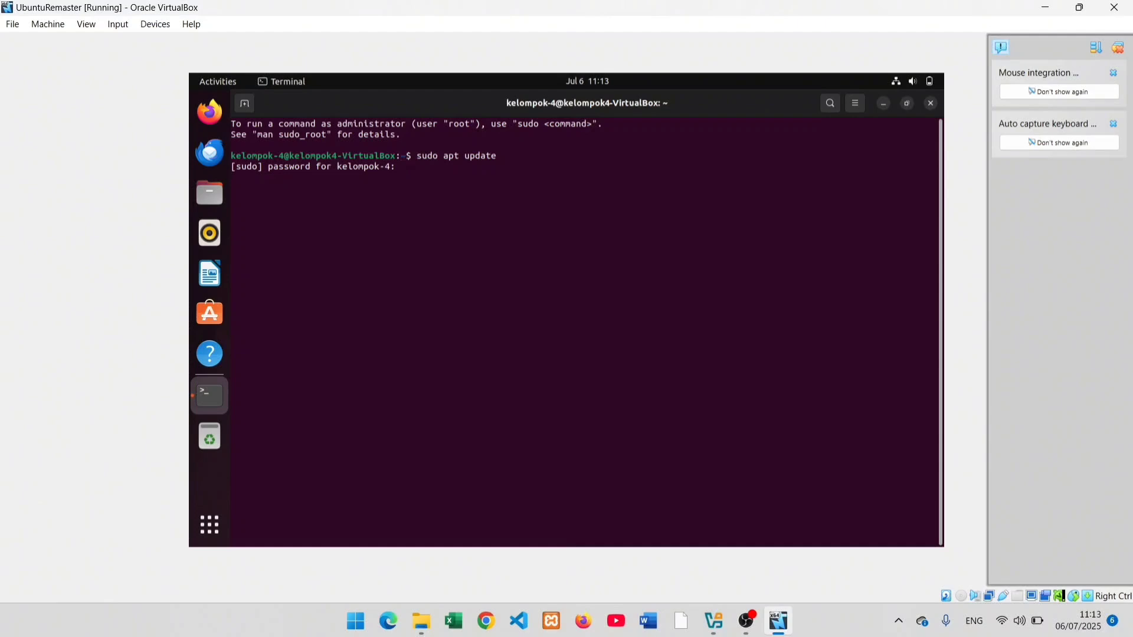
{"action": "key", "text": "Return"}
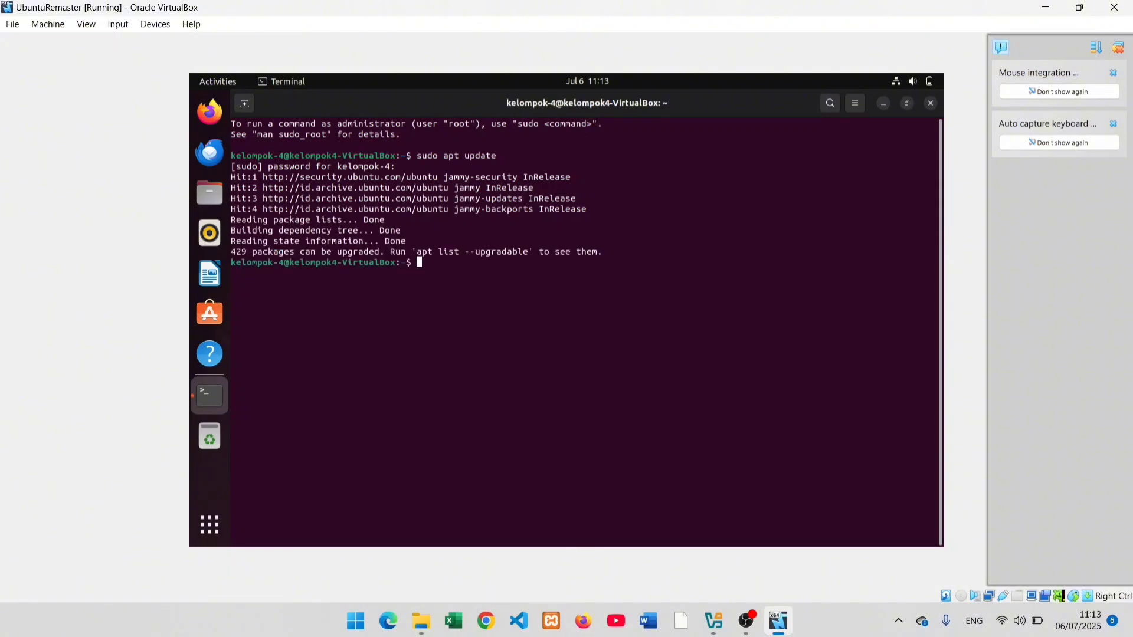
Step: Install build-essential, dkms and linux-headers-$(uname -r) with sudo apt install, confirming with y
{"action": "type", "text": "sudo apt install build"}
{"action": "key", "text": "BackSpace"}
{"action": "key", "text": "BackSpace"}
{"action": "type", "text": "ld-essen"}
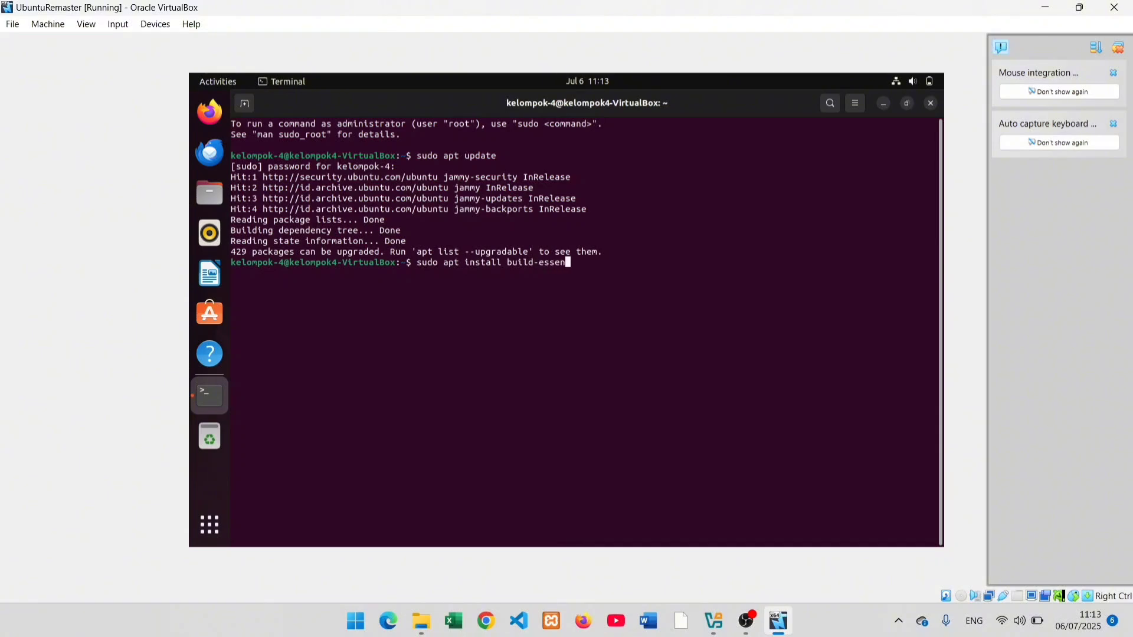
{"action": "type", "text": "tial dkms linux-headers-$(uname"}
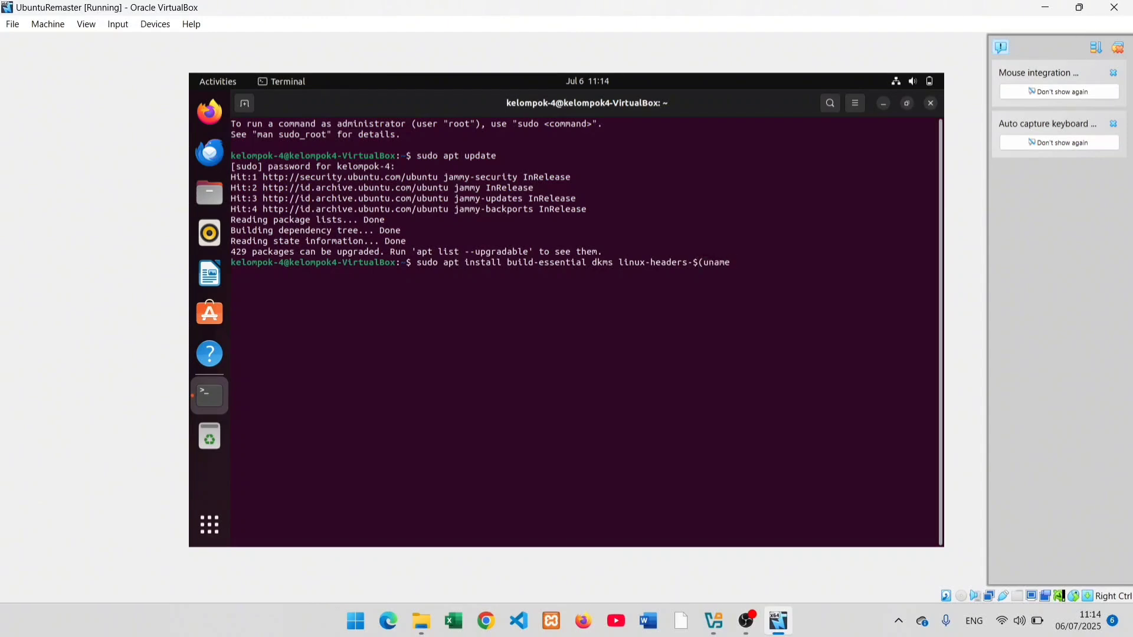
{"action": "type", "text": " -r)"}
{"action": "key", "text": "Return"}
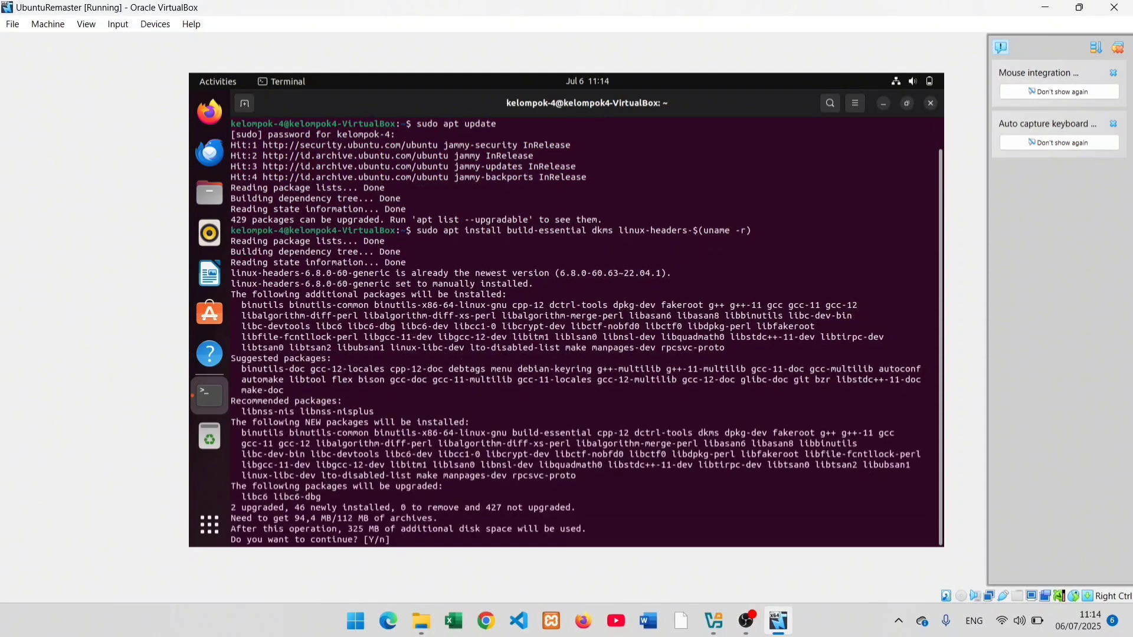
{"action": "type", "text": "y"}
{"action": "key", "text": "Return"}
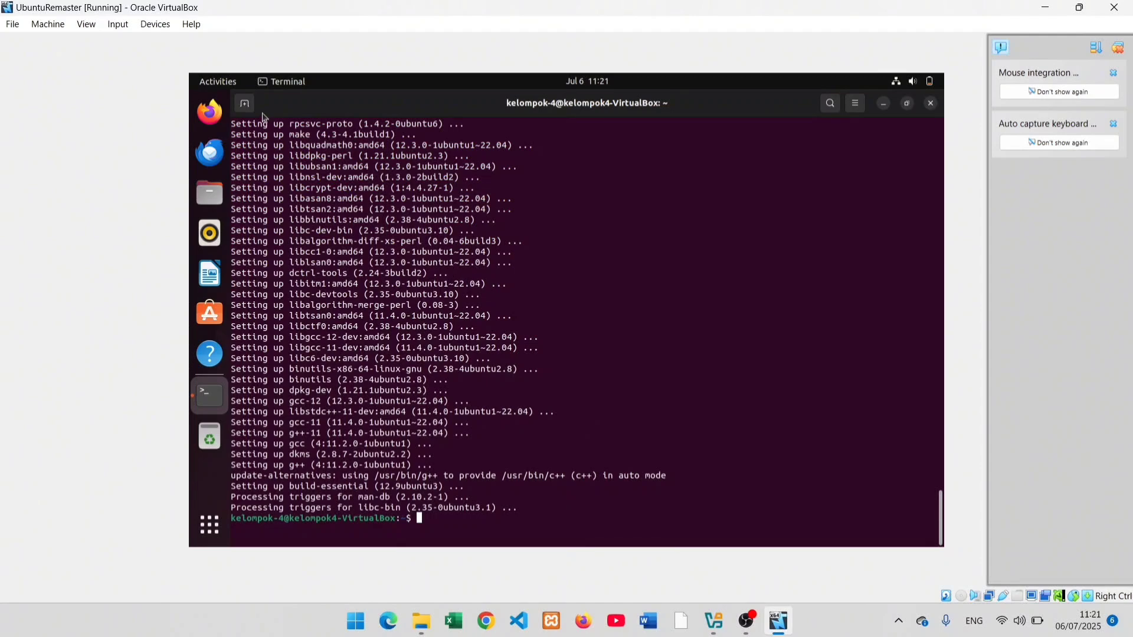
Step: Insert the Guest Additions CD image from the Devices menu
{"action": "left_click", "coordinate": [156, 26]}
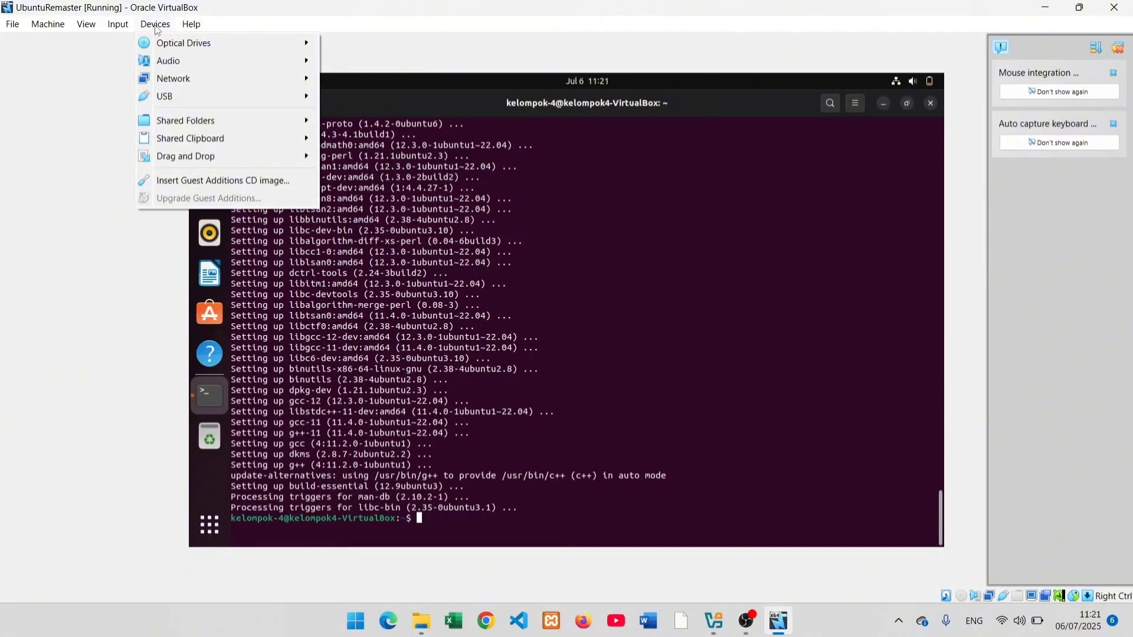
{"action": "left_click", "coordinate": [210, 179]}
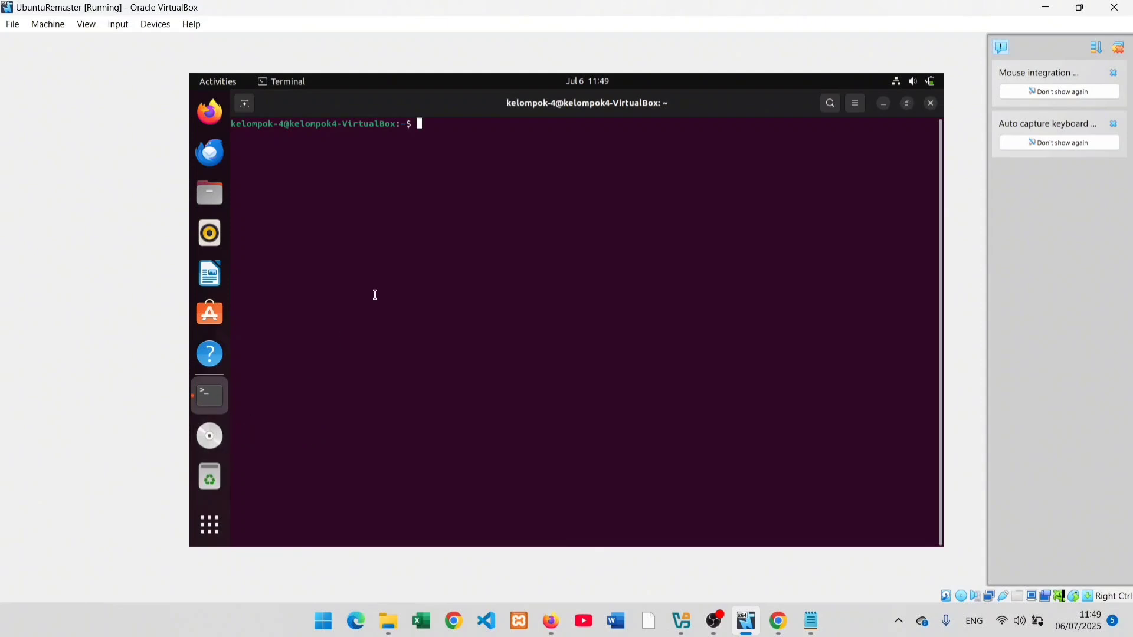
Step: Paste and run cd /media/$USER/VBox_GAs_7.1.10 to enter the Guest Additions disc
{"action": "right_click", "coordinate": [433, 121]}
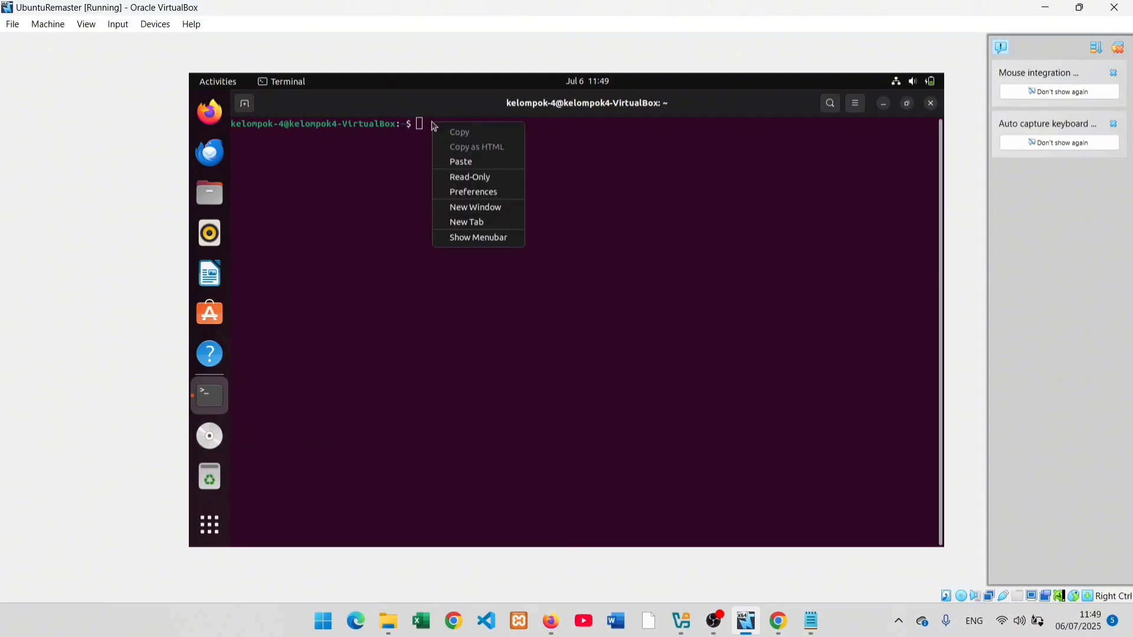
{"action": "left_click", "coordinate": [454, 163]}
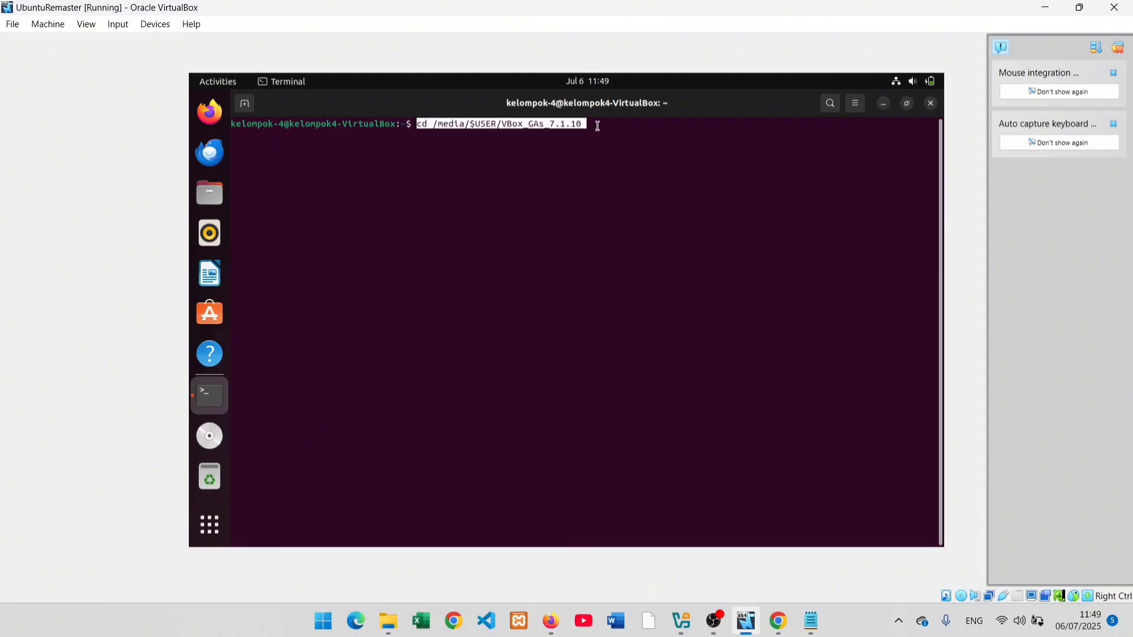
{"action": "key", "text": "Right"}
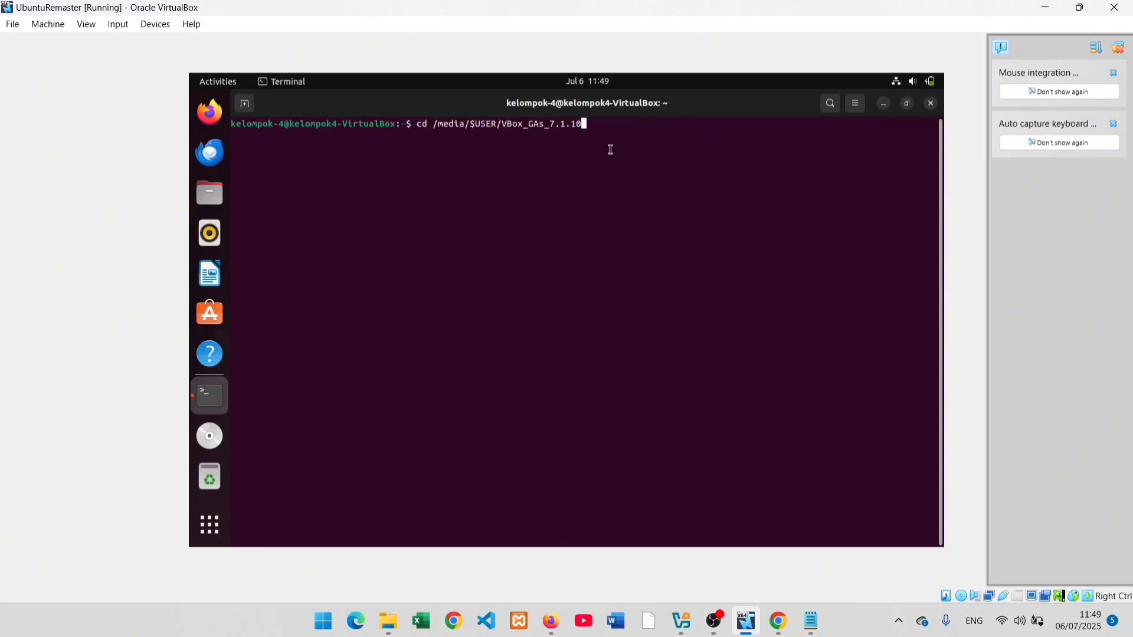
{"action": "key", "text": "Return"}
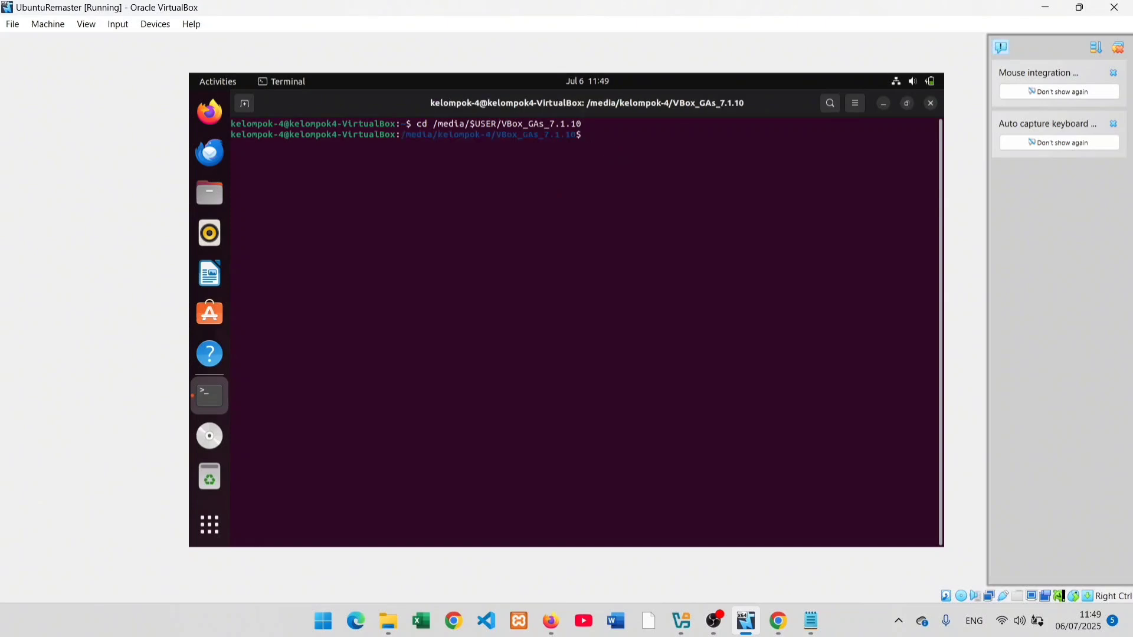
Step: Run sudo ./VBoxLinuxAdditions.run with the sudo password to install Guest Additions 7.1.10
{"action": "type", "text": "sudo ./VBoxLinuxAddti"}
{"action": "key", "text": "BackSpace"}
{"action": "type", "text": "itions"}
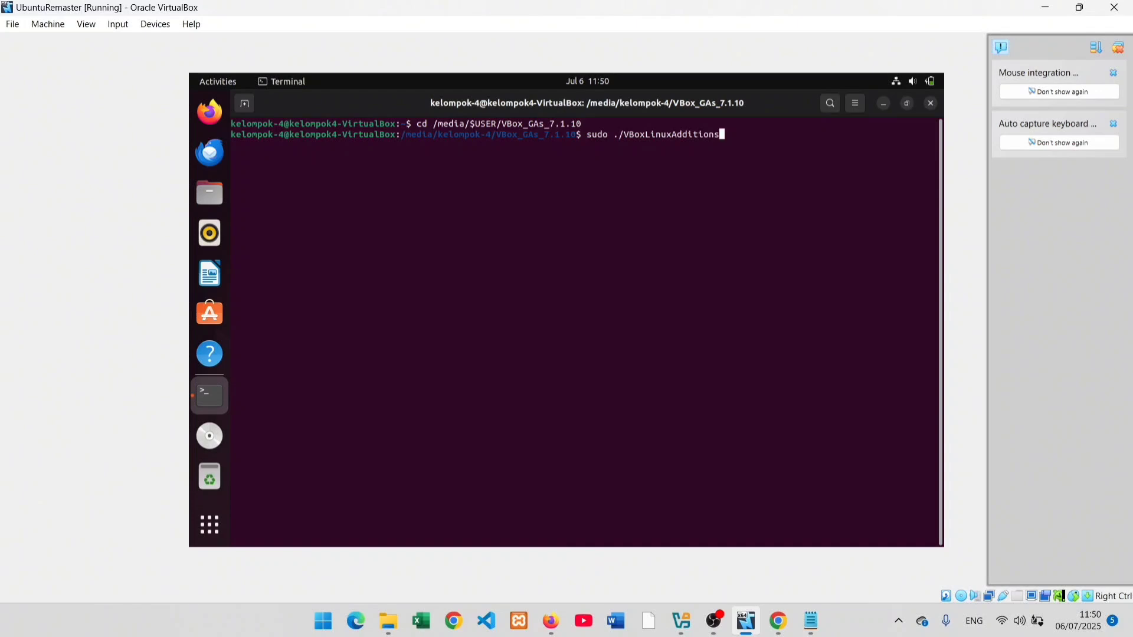
{"action": "type", "text": ".run"}
{"action": "key", "text": "Return"}
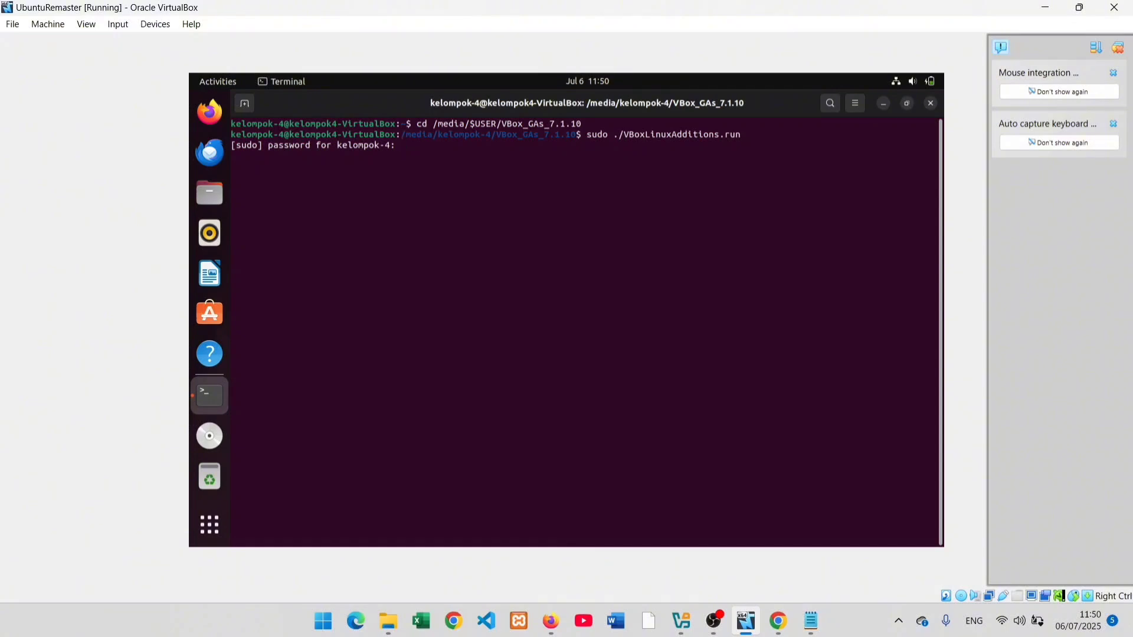
{"action": "key", "text": "Return"}
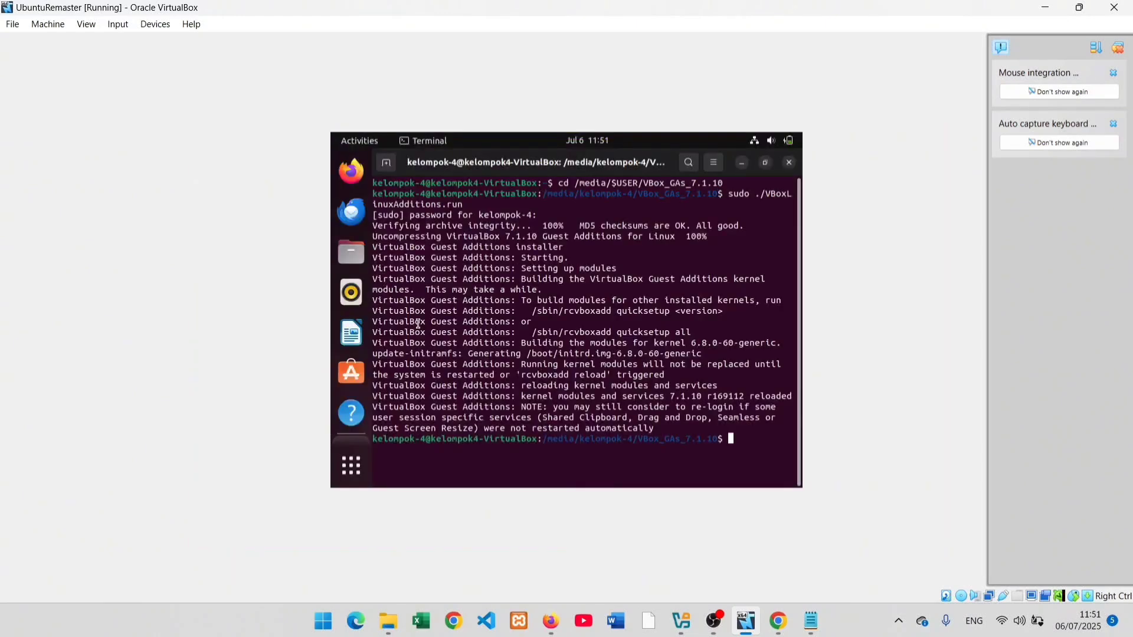
Step: Power off the UbuntuRemaster machine via File > Close
{"action": "left_click", "coordinate": [13, 24]}
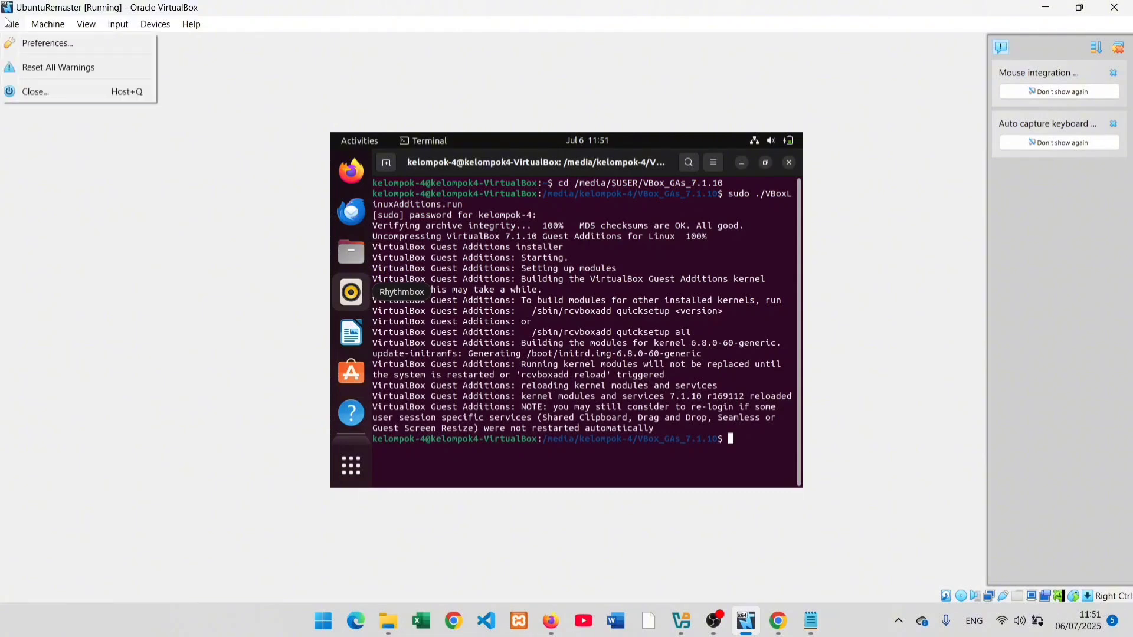
{"action": "mouse_move", "coordinate": [34, 24]}
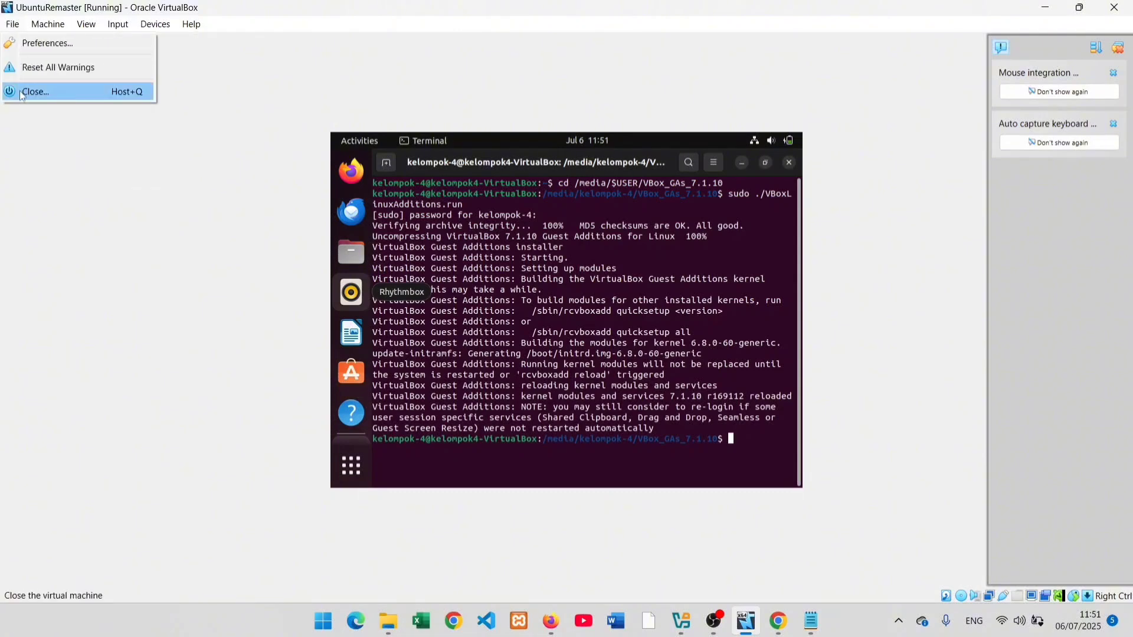
{"action": "left_click", "coordinate": [21, 92]}
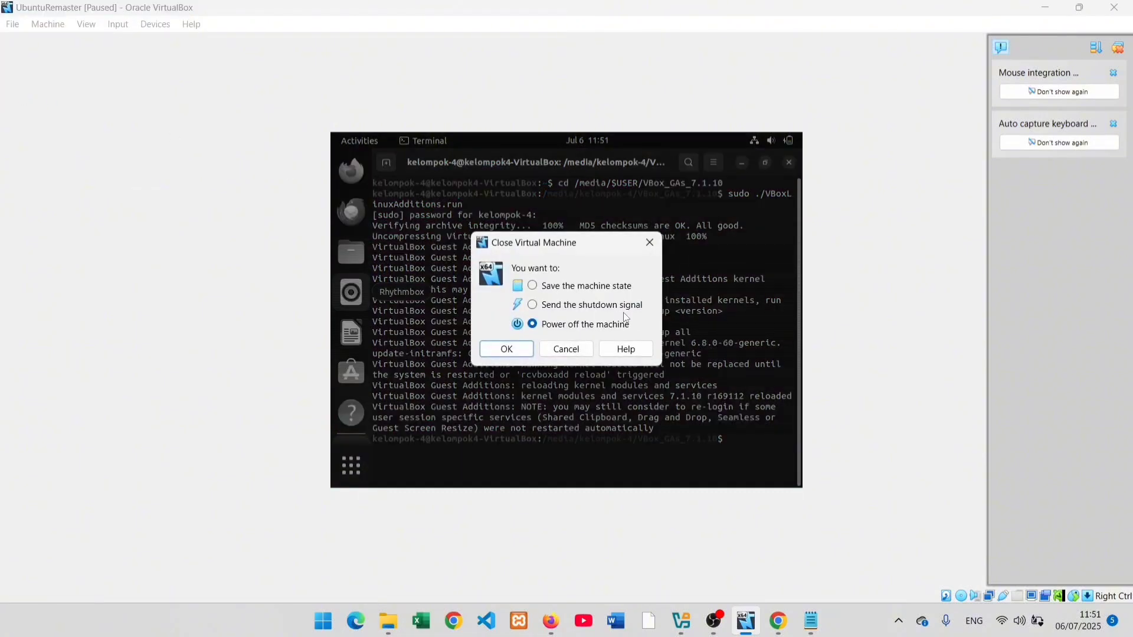
{"action": "left_click", "coordinate": [505, 351]}
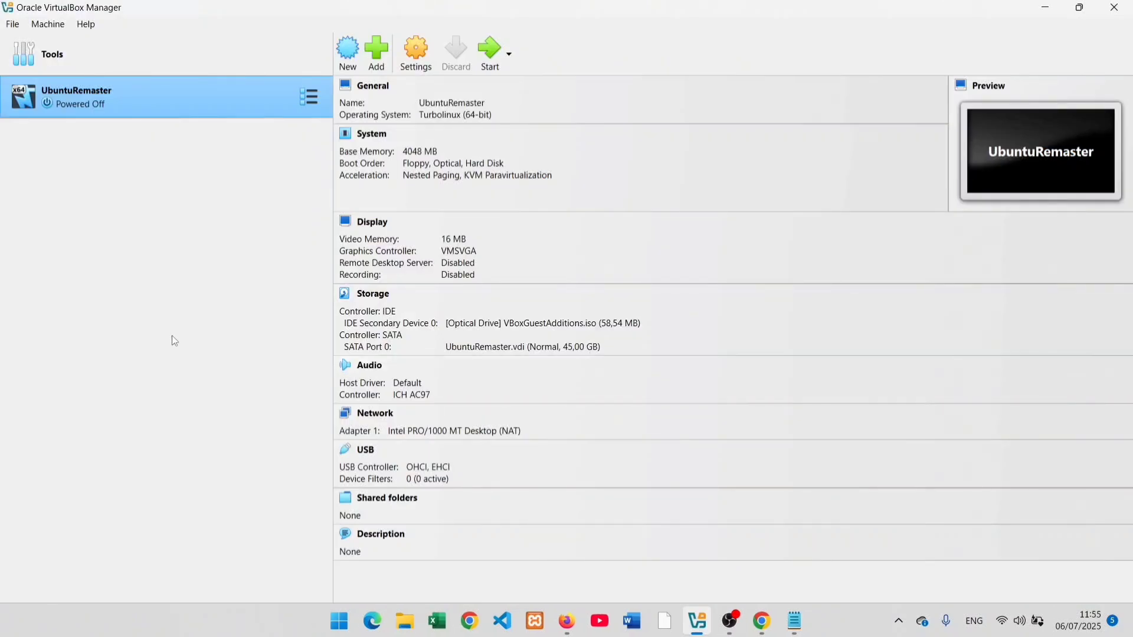
Step: In UbuntuRemaster's Shared Folders settings, add a share with folder path D:\buntu
{"action": "left_click", "coordinate": [413, 65]}
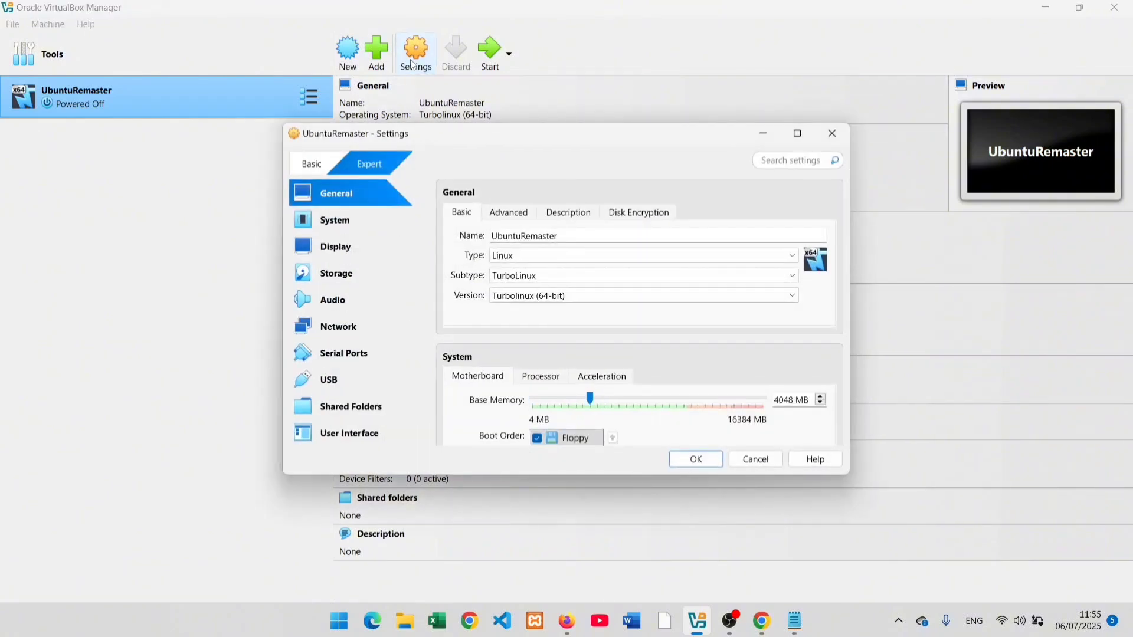
{"action": "left_click", "coordinate": [346, 416]}
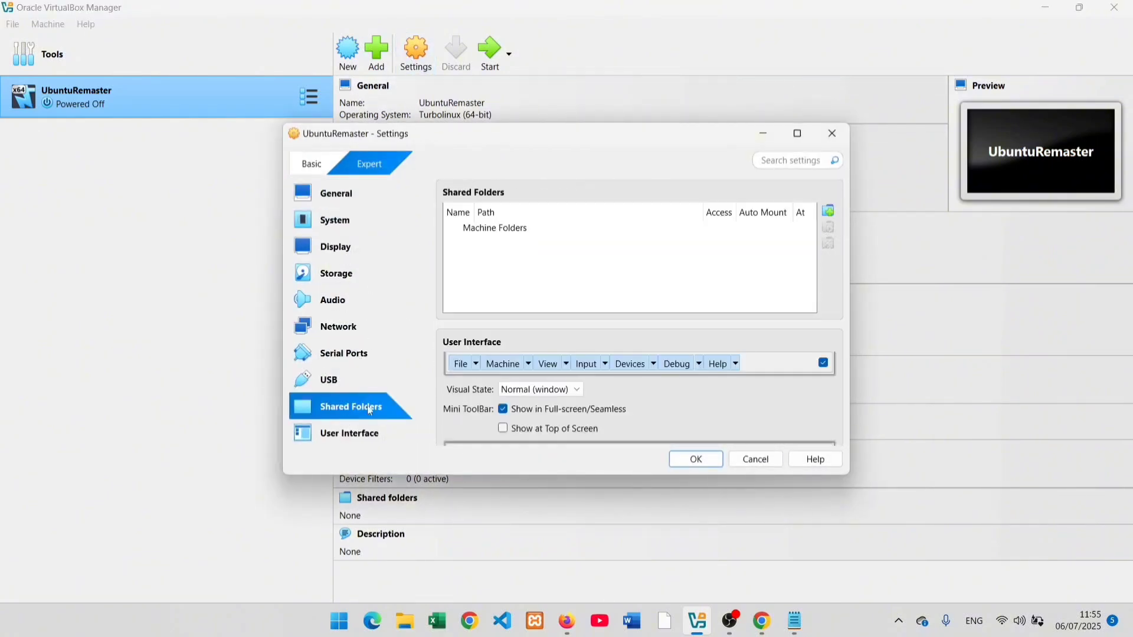
{"action": "left_click", "coordinate": [827, 212]}
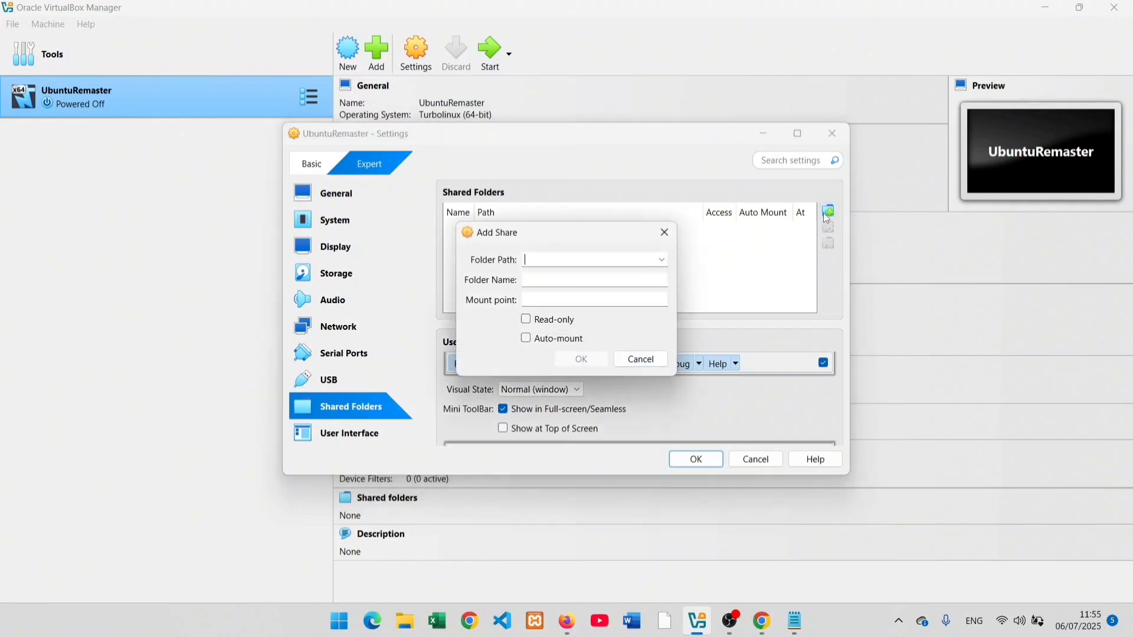
{"action": "left_click", "coordinate": [662, 261]}
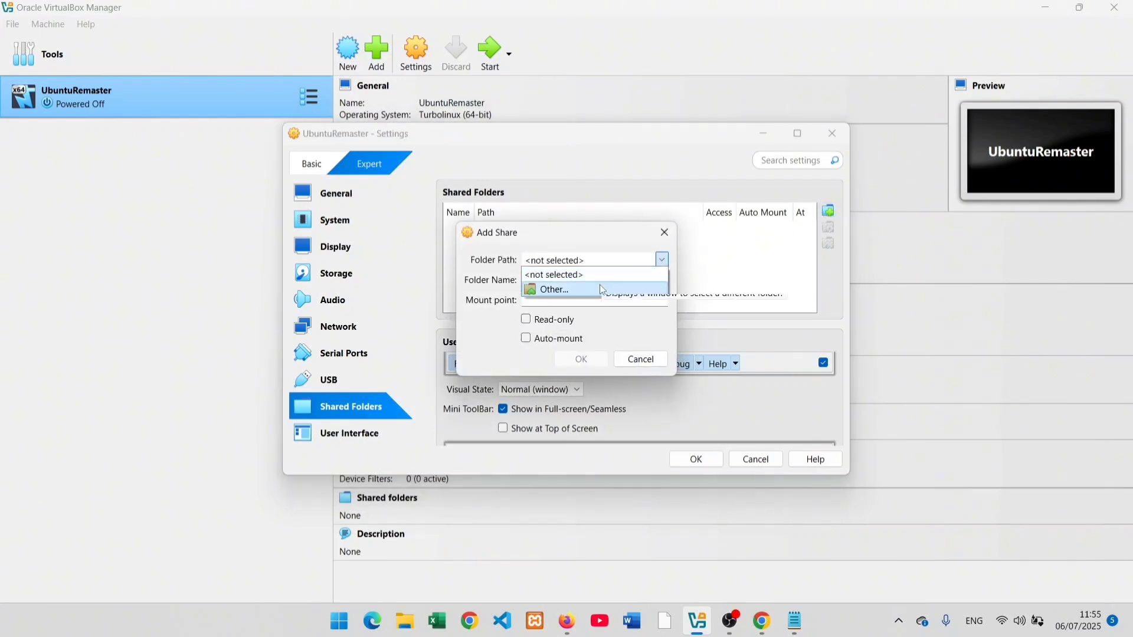
{"action": "left_click", "coordinate": [602, 289]}
{"action": "scroll", "coordinate": [524, 407], "scroll_direction": "down", "scroll_amount": 1}
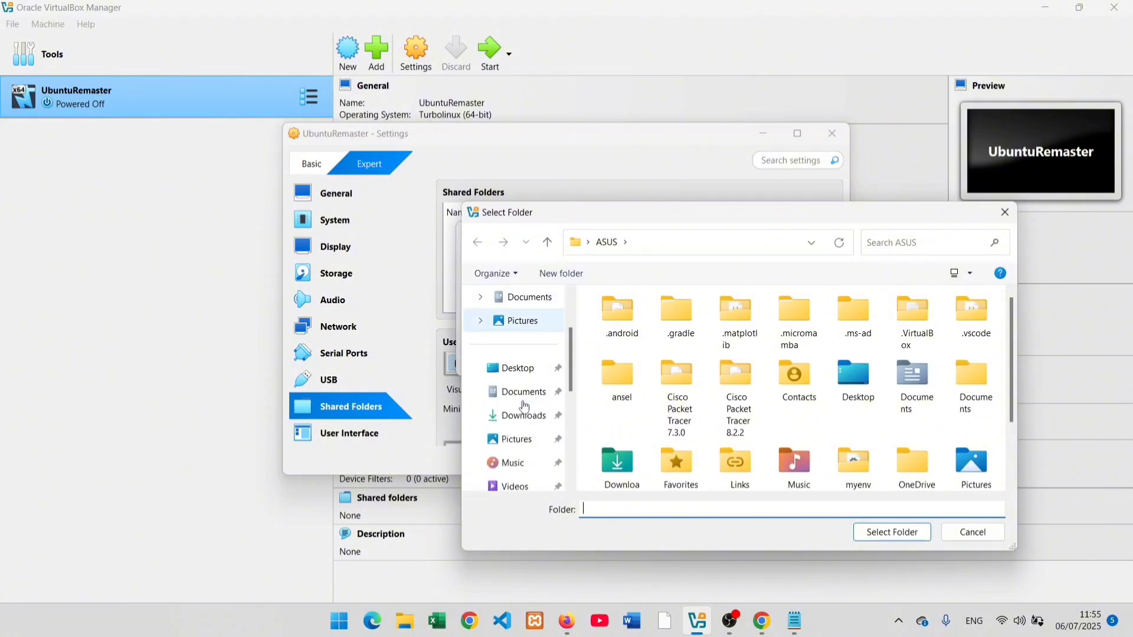
{"action": "scroll", "coordinate": [525, 407], "scroll_direction": "down", "scroll_amount": 5}
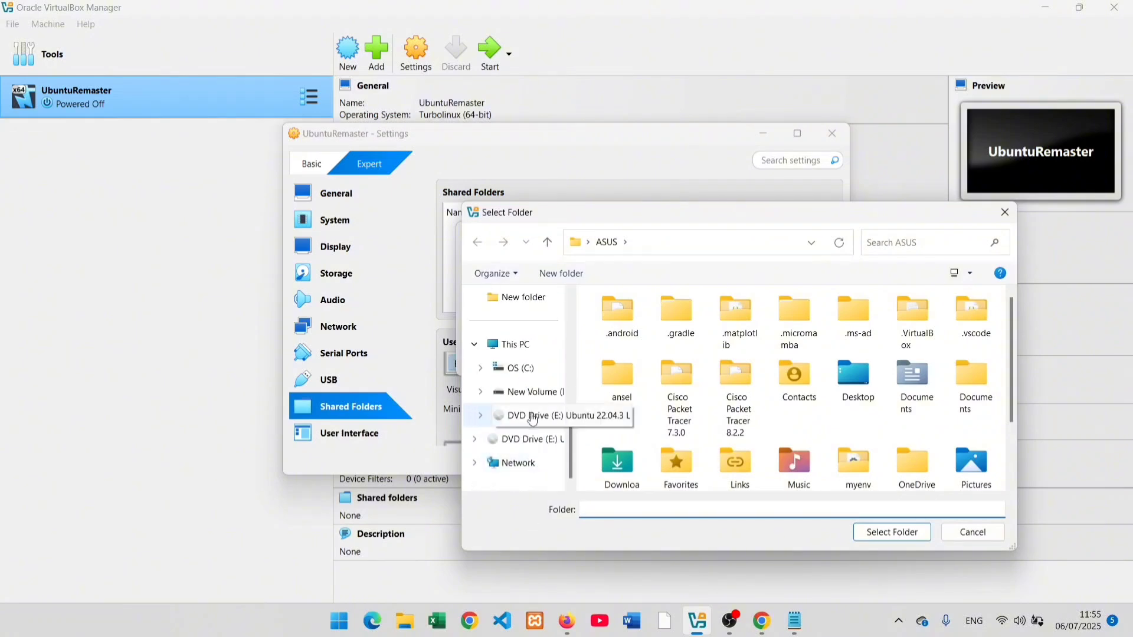
{"action": "left_click", "coordinate": [522, 392]}
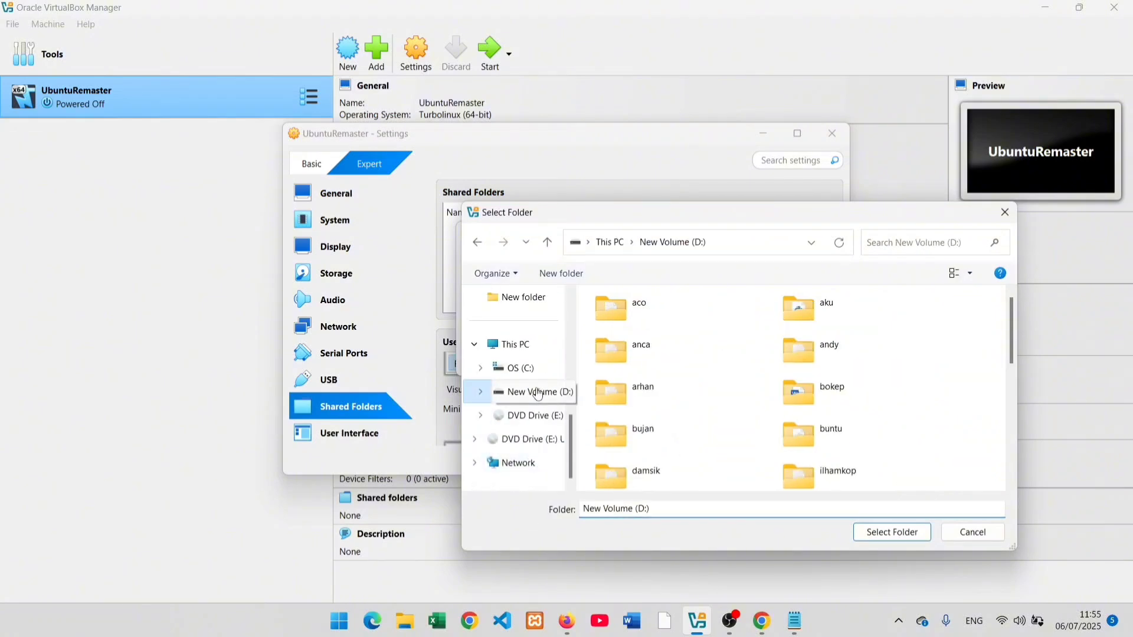
{"action": "double_click", "coordinate": [799, 437]}
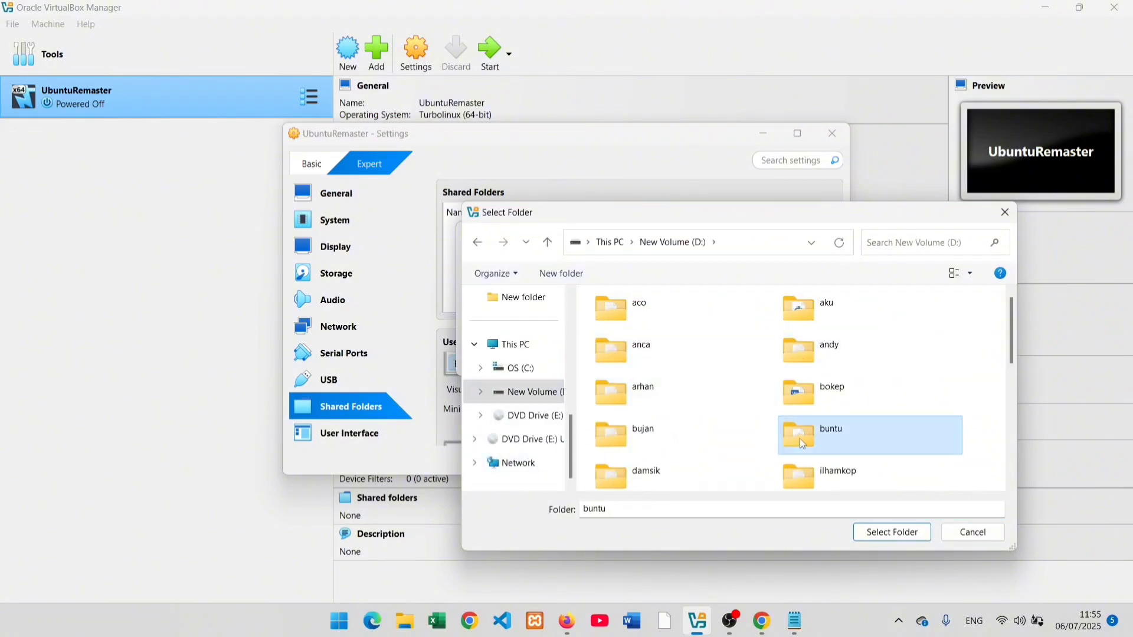
{"action": "left_click", "coordinate": [865, 537]}
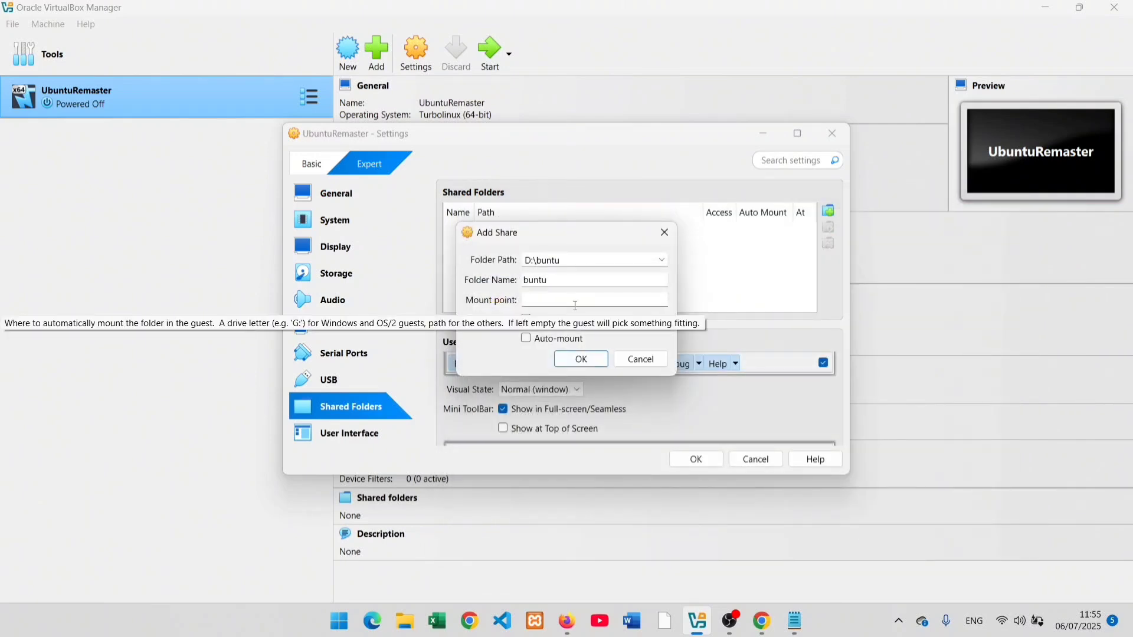
Step: Name the share SharedISO, enable Auto-mount, and confirm it
{"action": "left_click", "coordinate": [577, 281]}
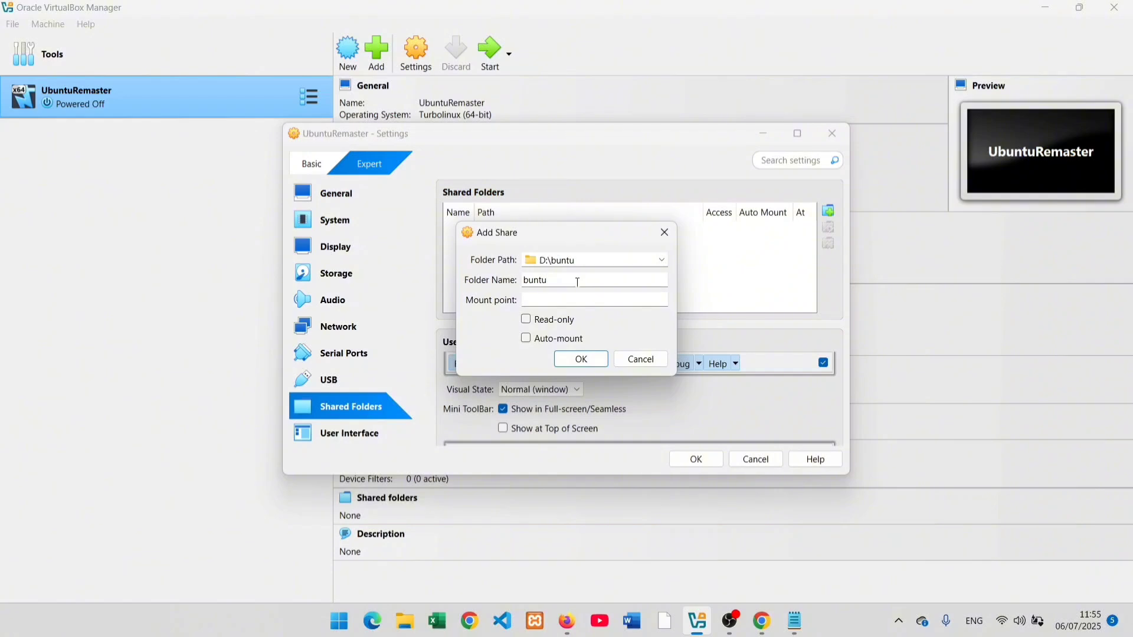
{"action": "key", "text": "BackSpace"}
{"action": "key", "text": "BackSpace"}
{"action": "key", "text": "BackSpace"}
{"action": "key", "text": "BackSpace"}
{"action": "type", "text": "Share"}
{"action": "left_click", "coordinate": [559, 304]}
{"action": "left_click", "coordinate": [526, 340]}
{"action": "left_click", "coordinate": [592, 361]}
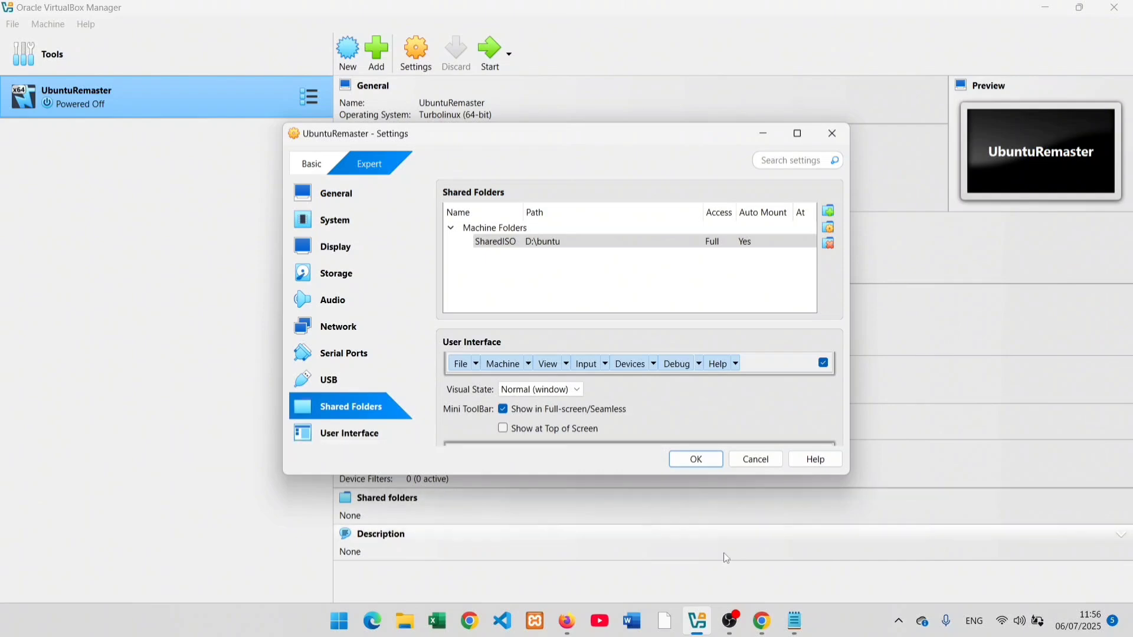
Step: Save the settings, start UbuntuRemaster again, and log in with the user's password
{"action": "left_click", "coordinate": [706, 458]}
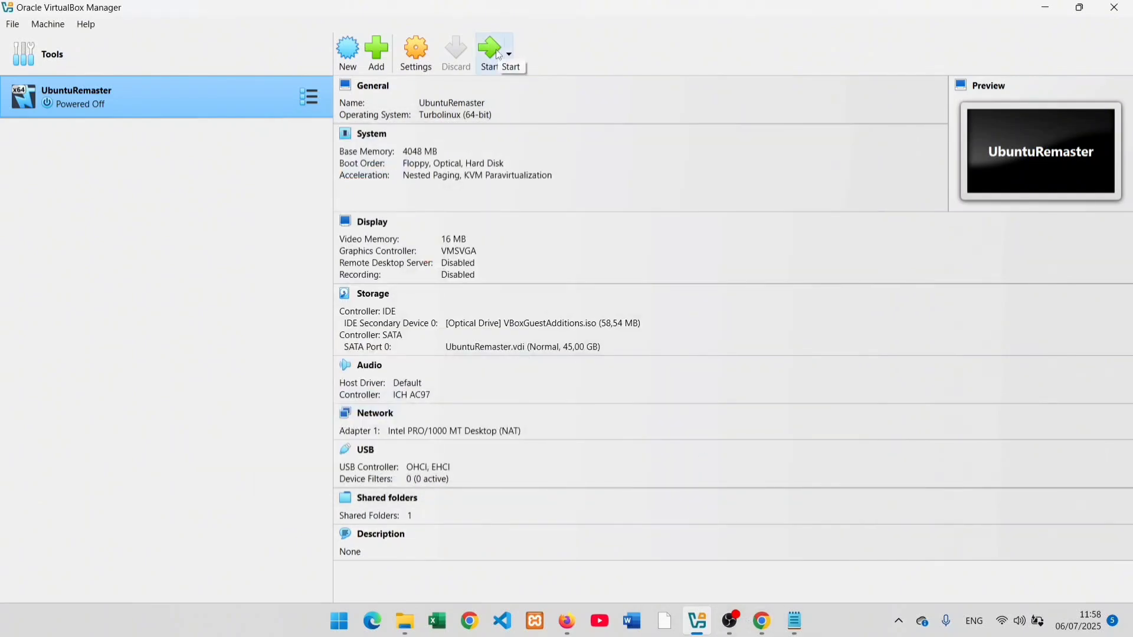
{"action": "left_click", "coordinate": [494, 51]}
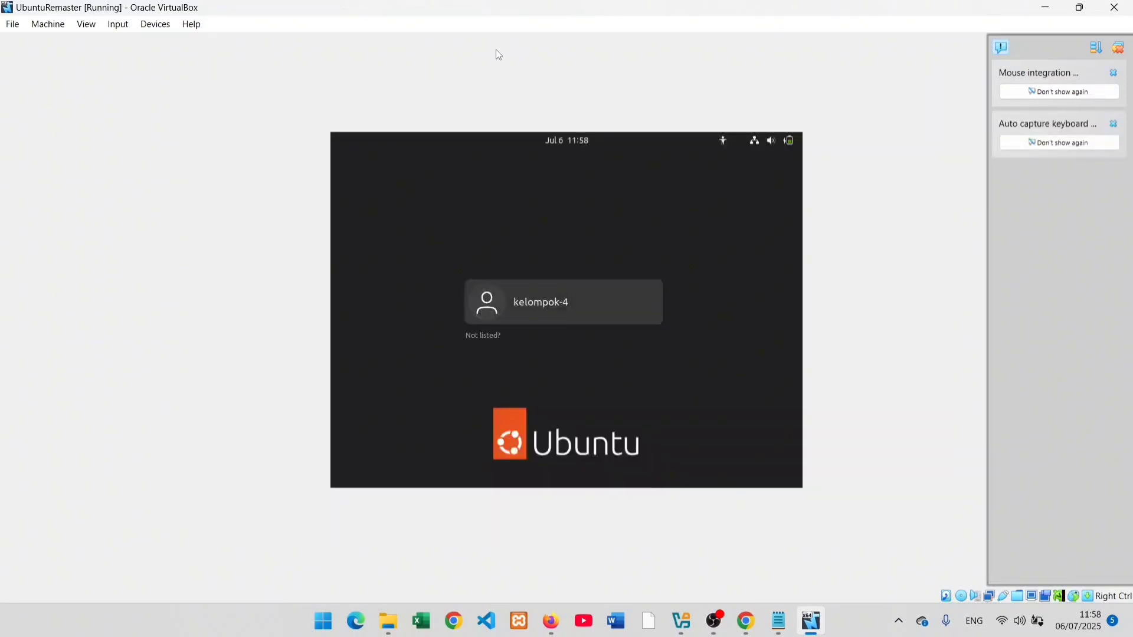
{"action": "left_click", "coordinate": [558, 305]}
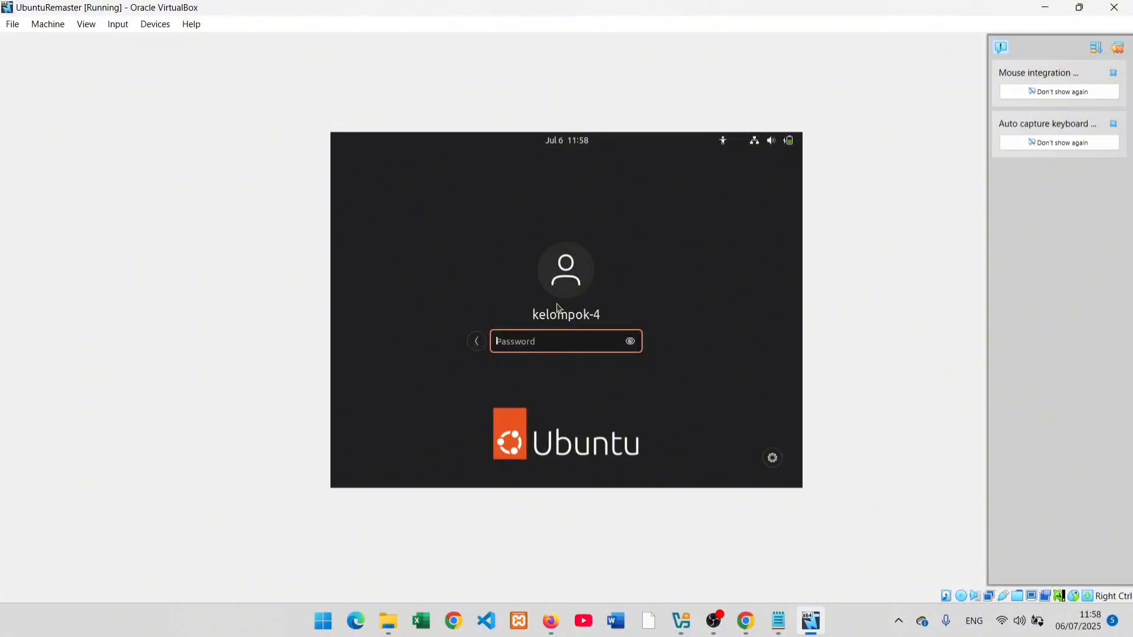
{"action": "key", "text": "Return"}
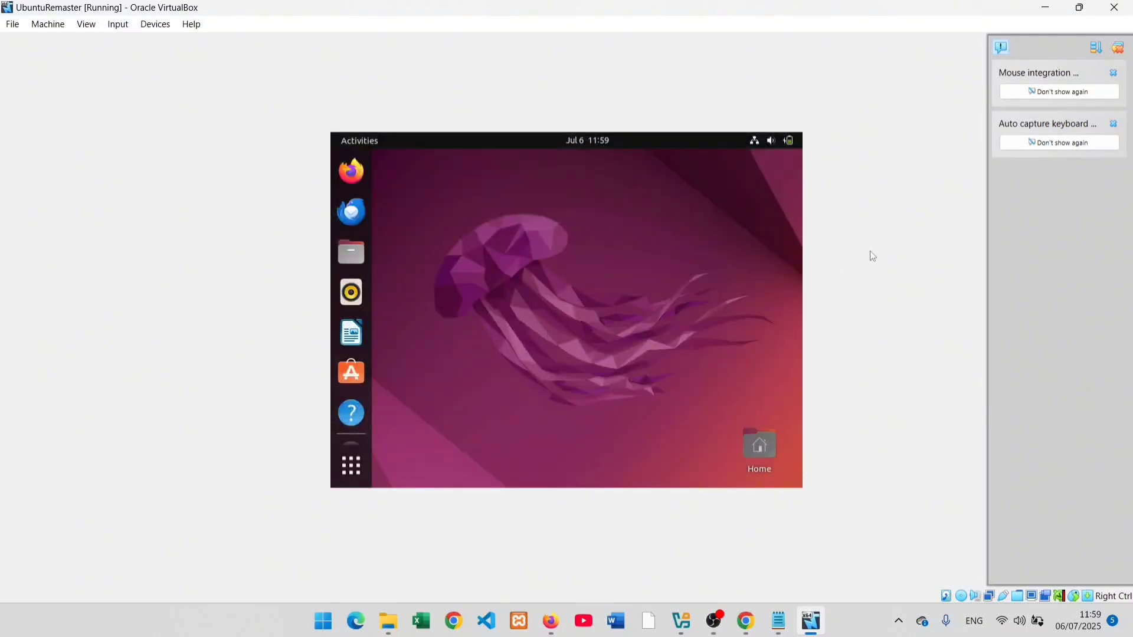
Step: Open Terminal and run cd /media/sf_SharedISO/, which reports permission denied
{"action": "left_click", "coordinate": [351, 466]}
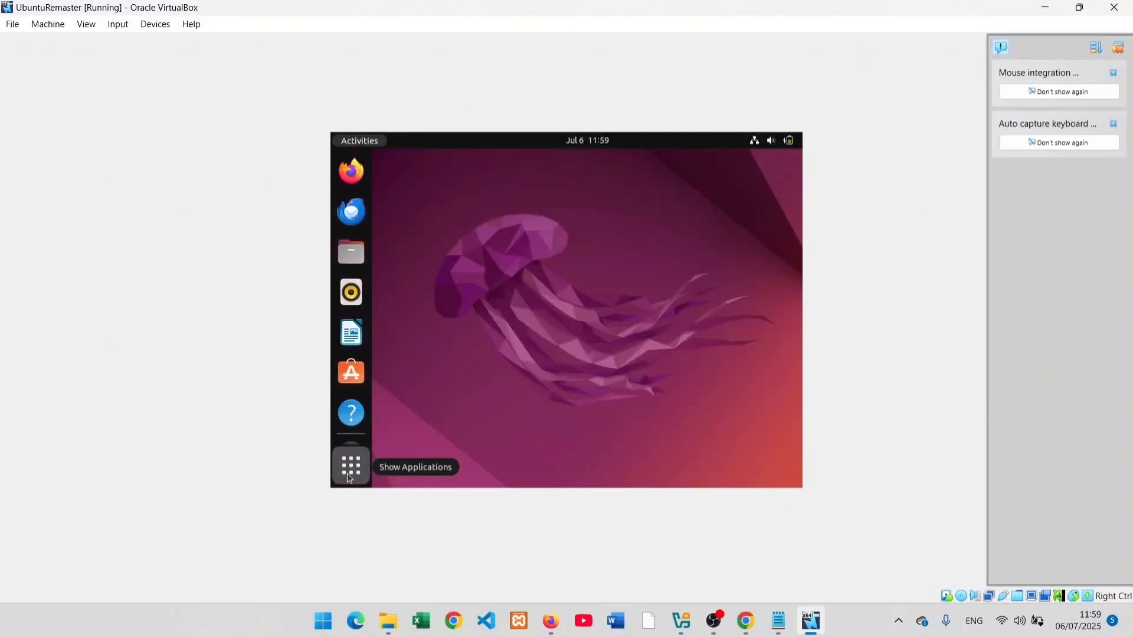
{"action": "left_click", "coordinate": [644, 307]}
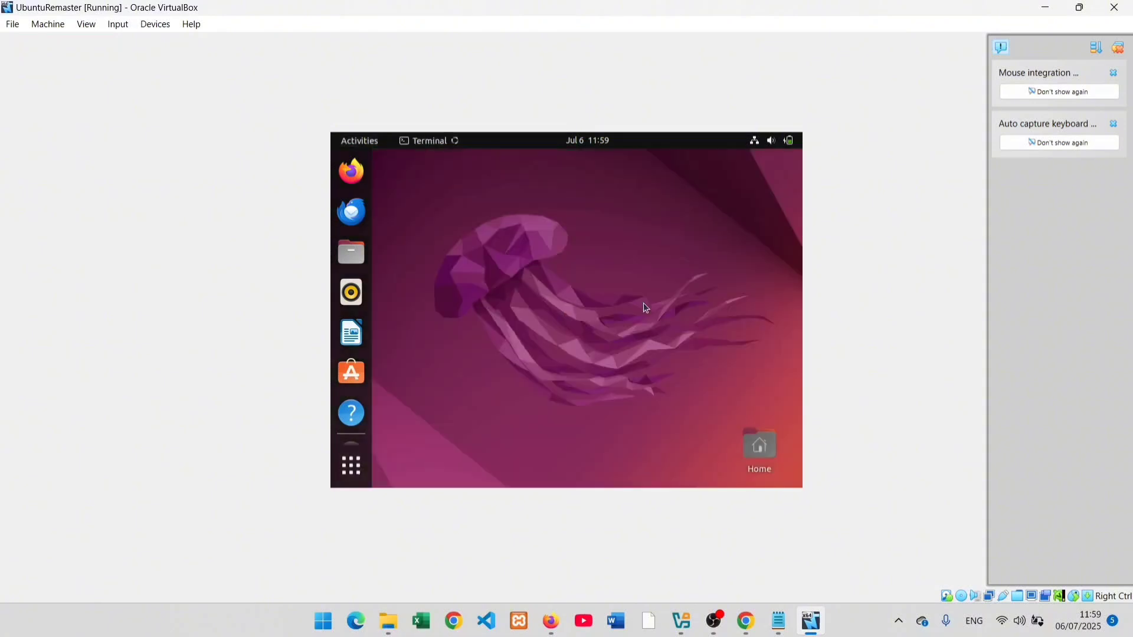
{"action": "right_click", "coordinate": [587, 185]}
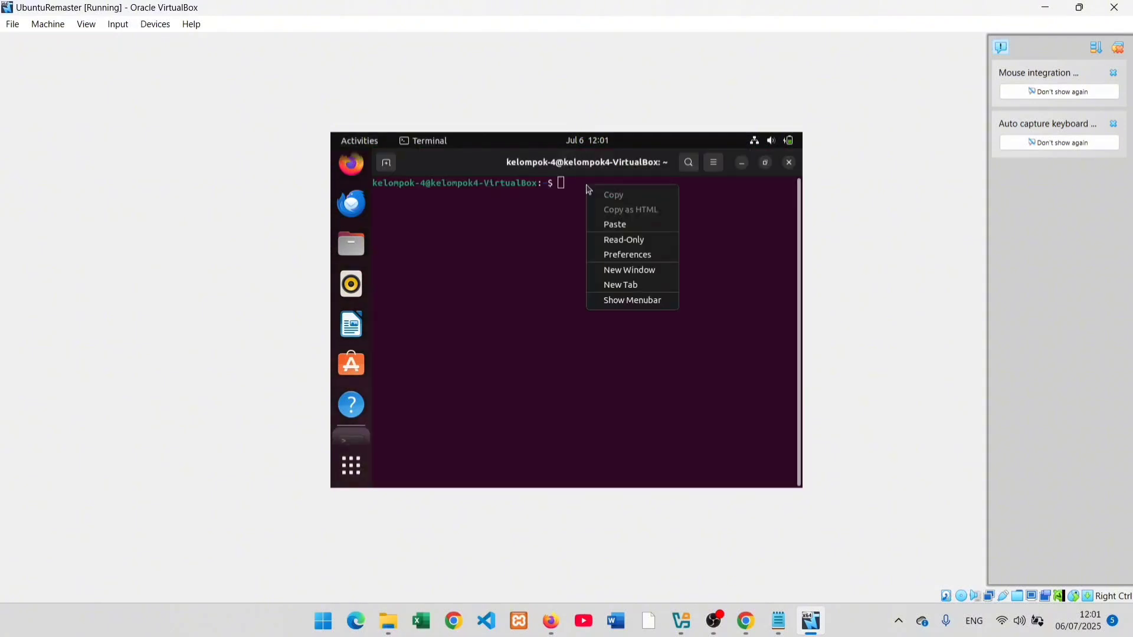
{"action": "left_click", "coordinate": [612, 225]}
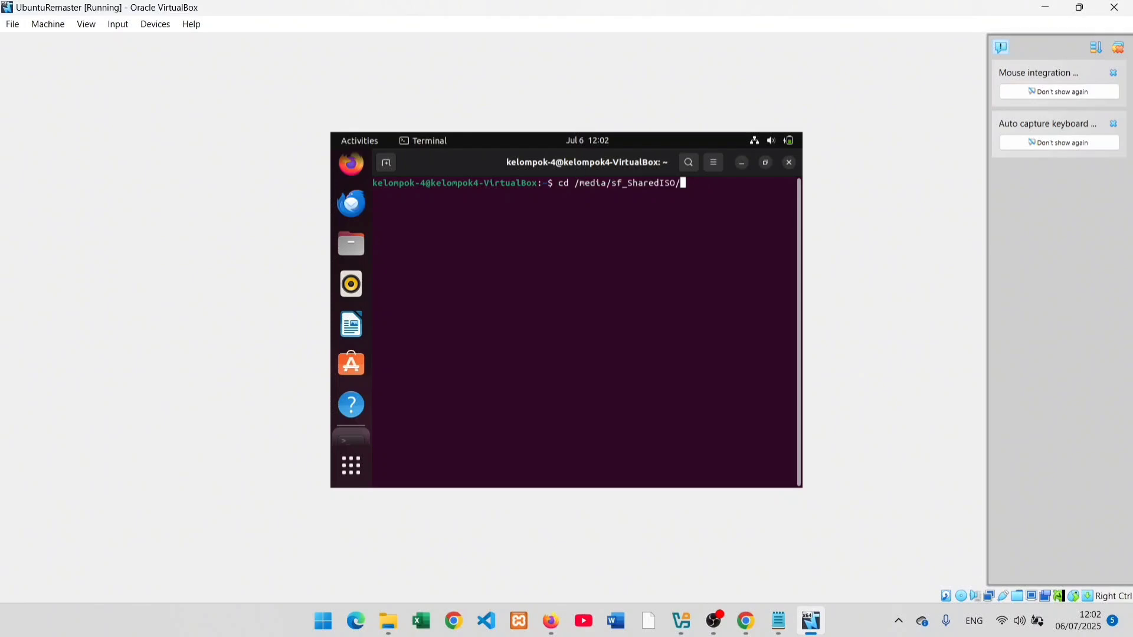
{"action": "key", "text": "Return"}
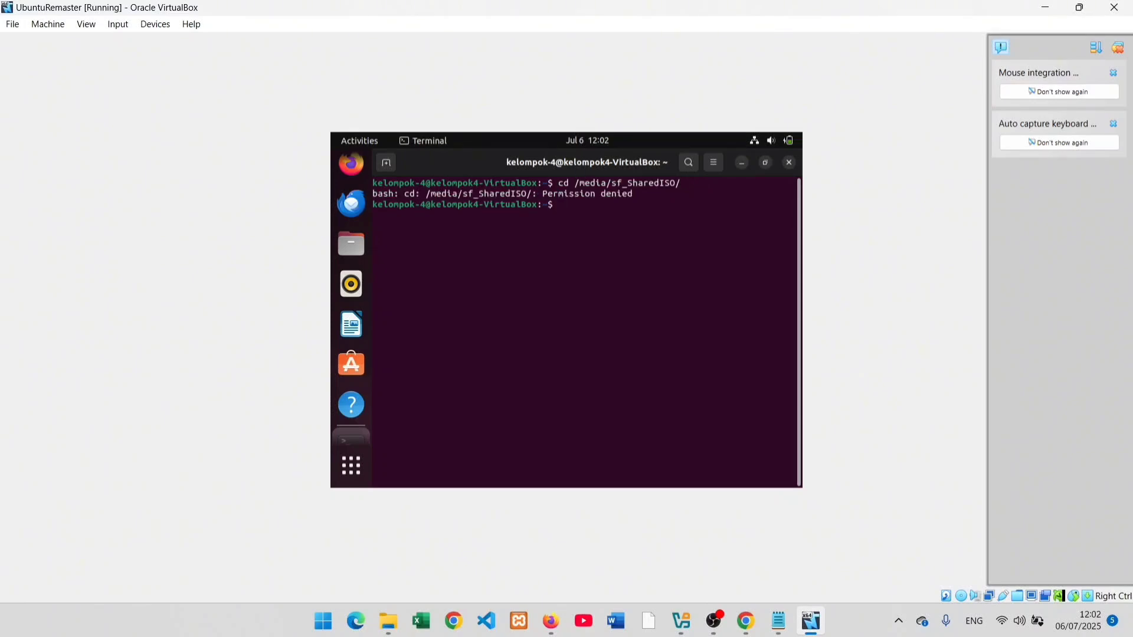
Step: Run sudo usermod -aG vboxsf $USER with the sudo password
{"action": "type", "text": "sudo usermod -aG vboxsf "}
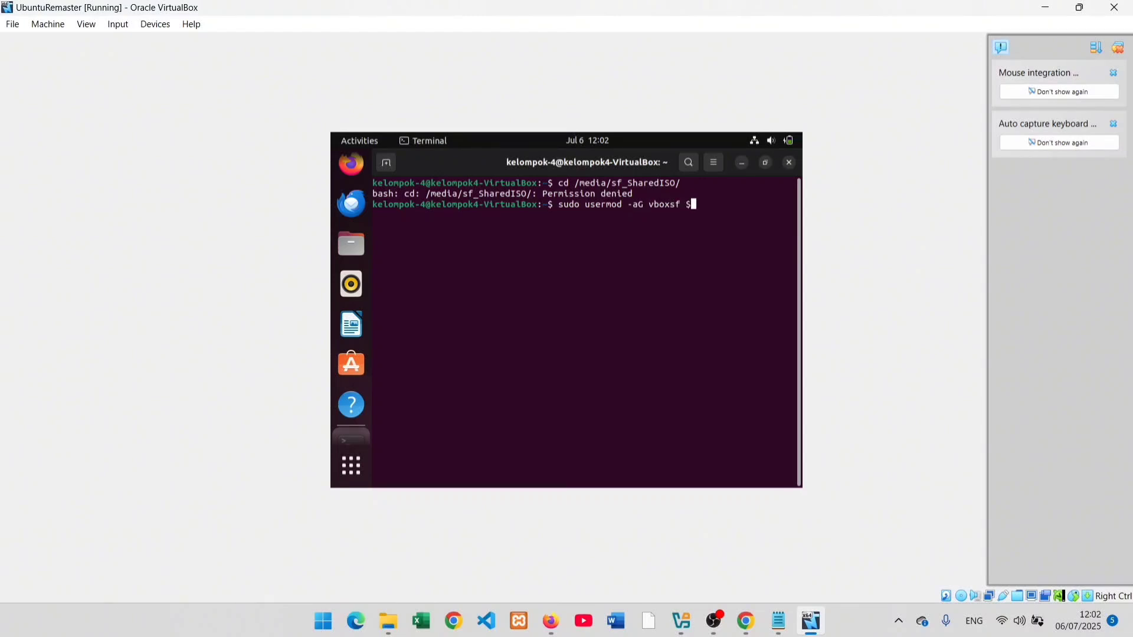
{"action": "type", "text": "$USER"}
{"action": "key", "text": "Return"}
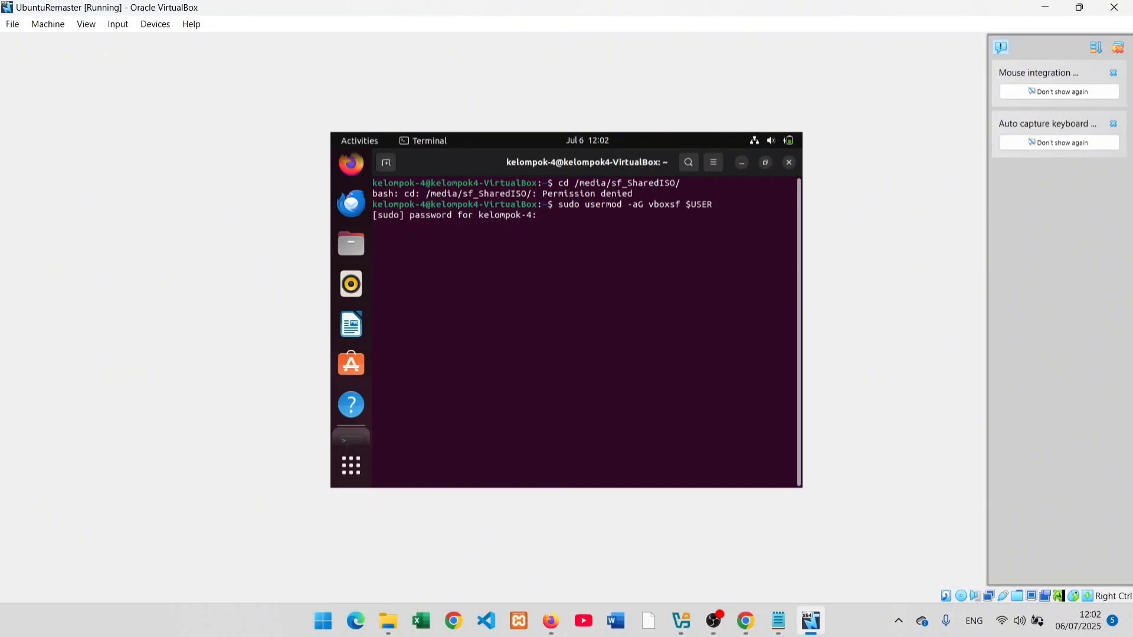
{"action": "key", "text": "Return"}
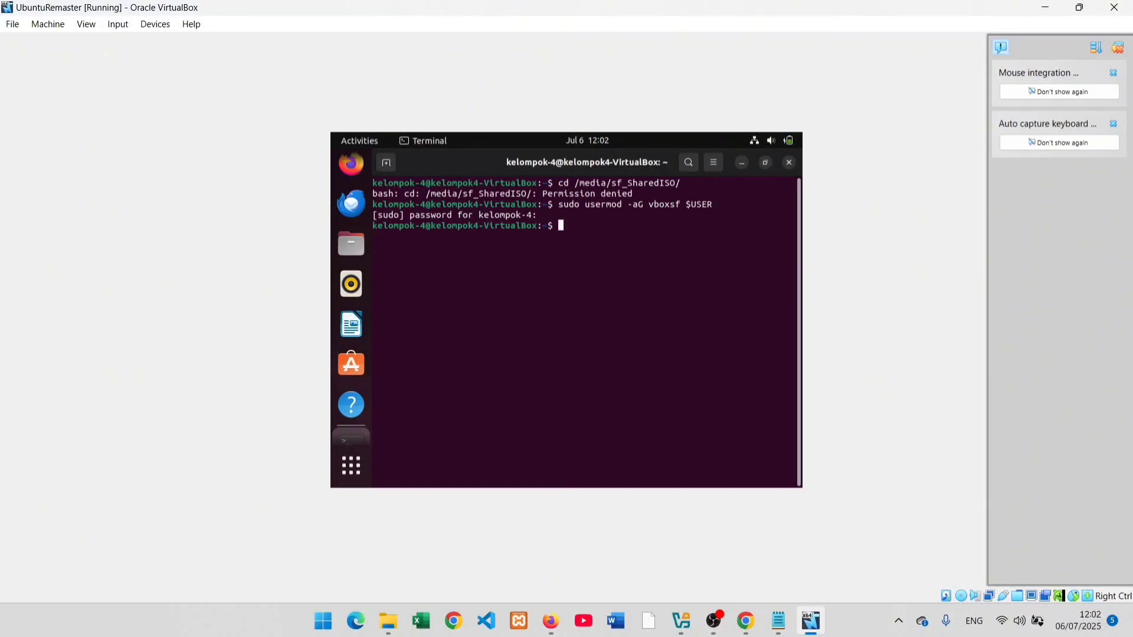
Step: Power off the virtual machine via File > Close
{"action": "left_click", "coordinate": [55, 24]}
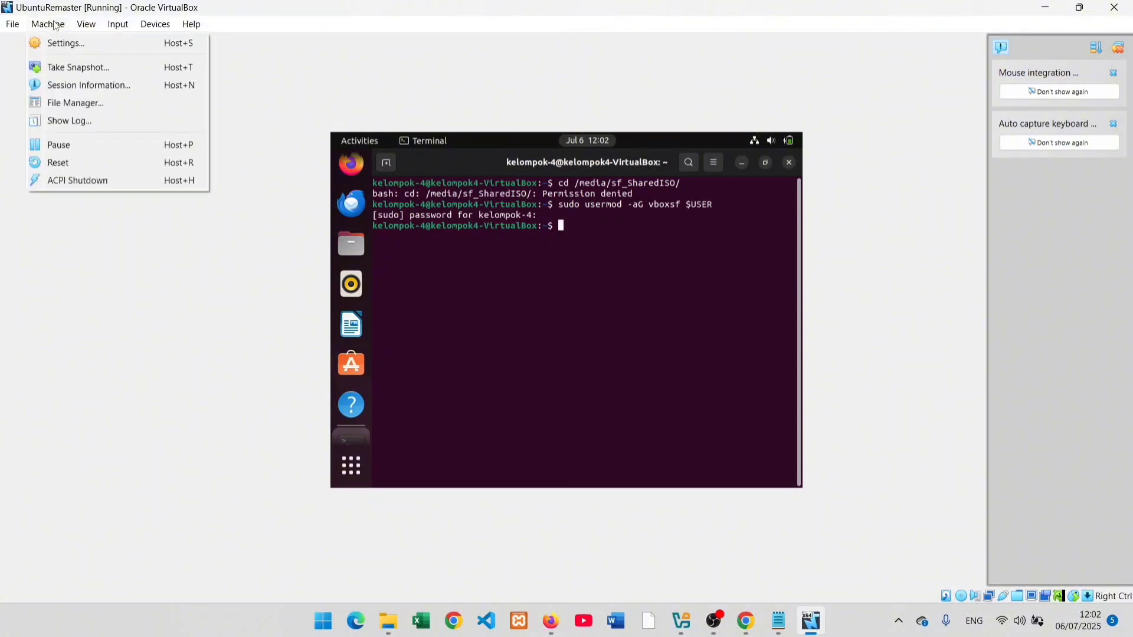
{"action": "mouse_move", "coordinate": [12, 24]}
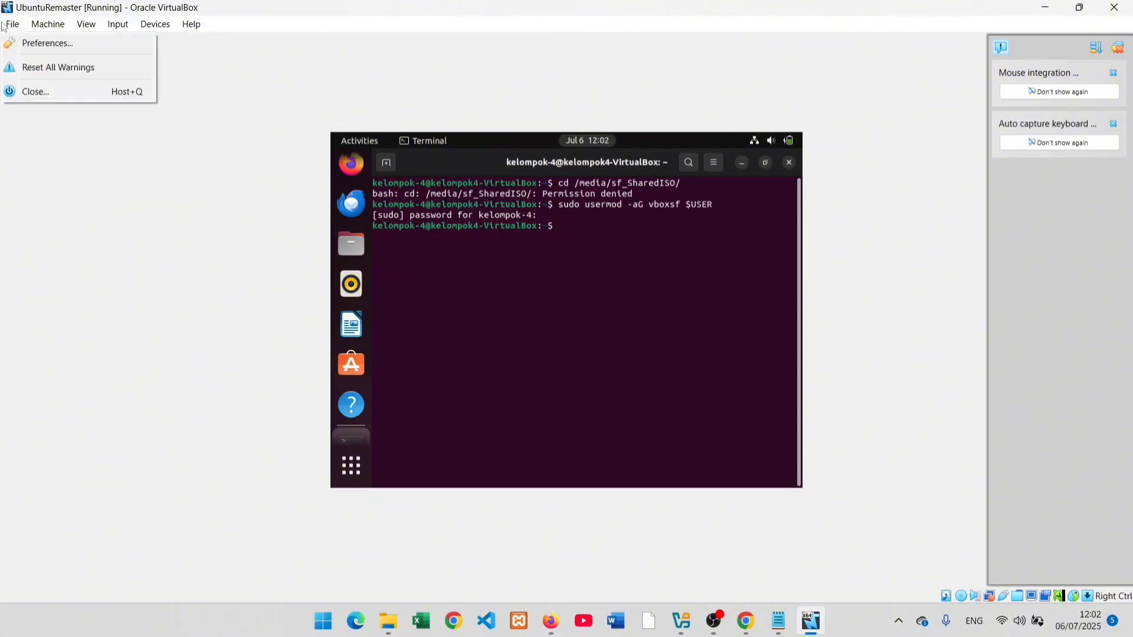
{"action": "left_click", "coordinate": [40, 95]}
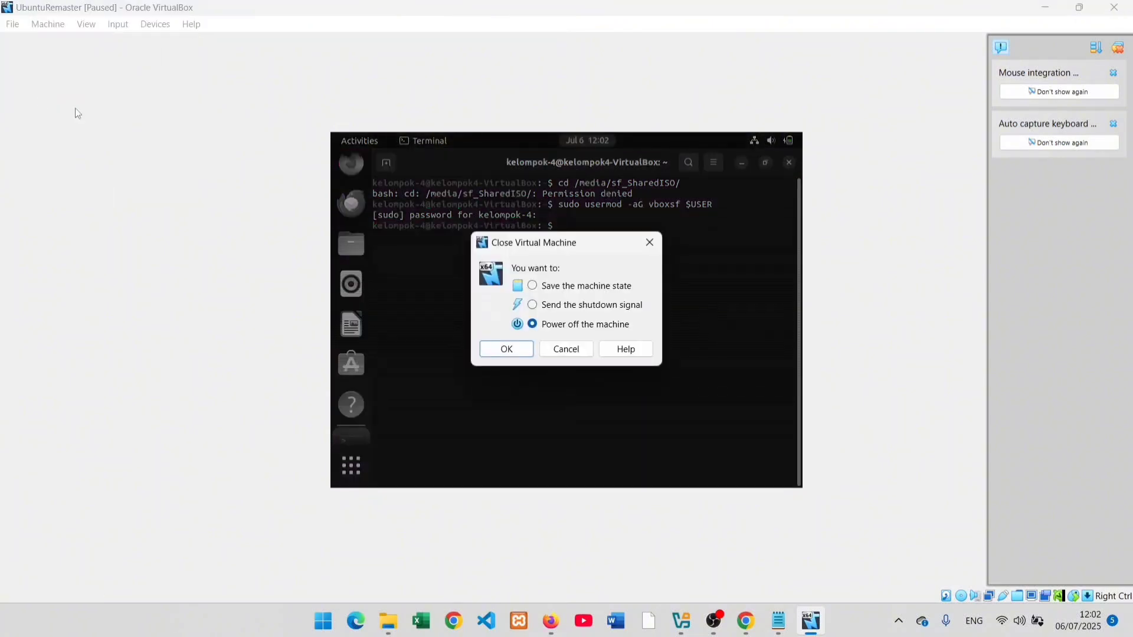
{"action": "left_click", "coordinate": [516, 356]}
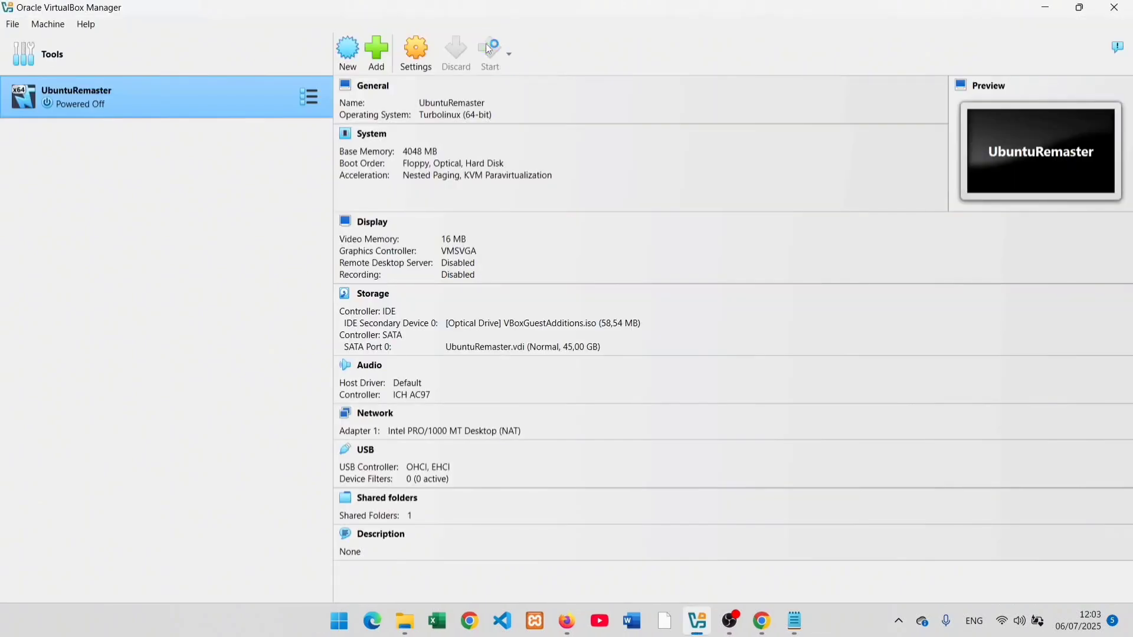
Step: Restart the VM and open sf_SharedISO in Files, showing the Ubuntu 22.04.3 ISO
{"action": "left_click", "coordinate": [488, 50]}
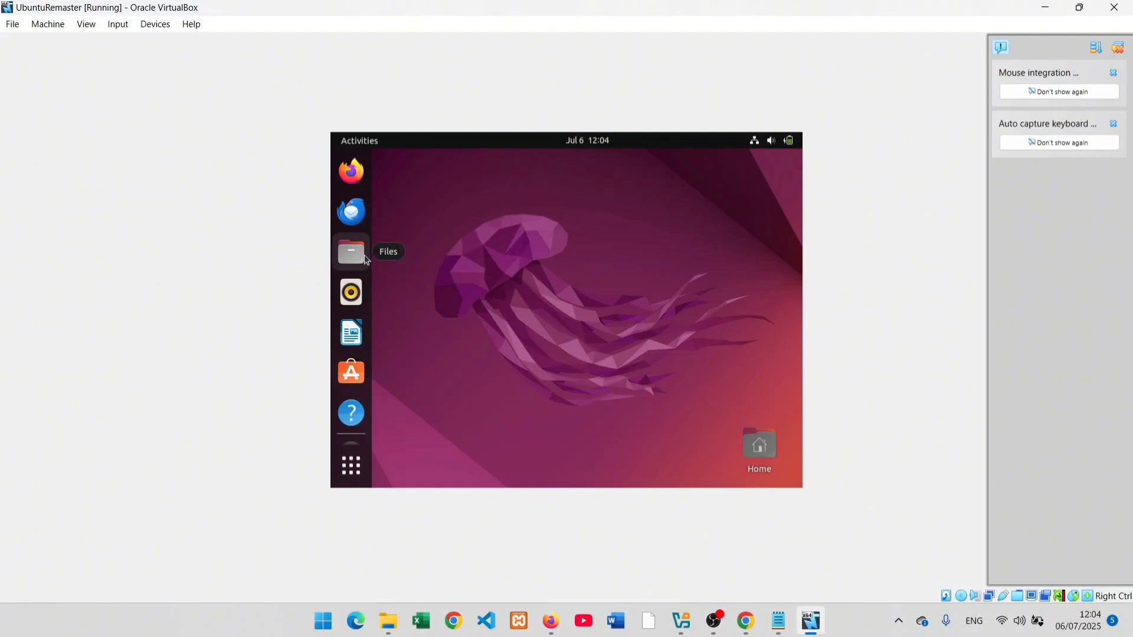
{"action": "left_click", "coordinate": [366, 260]}
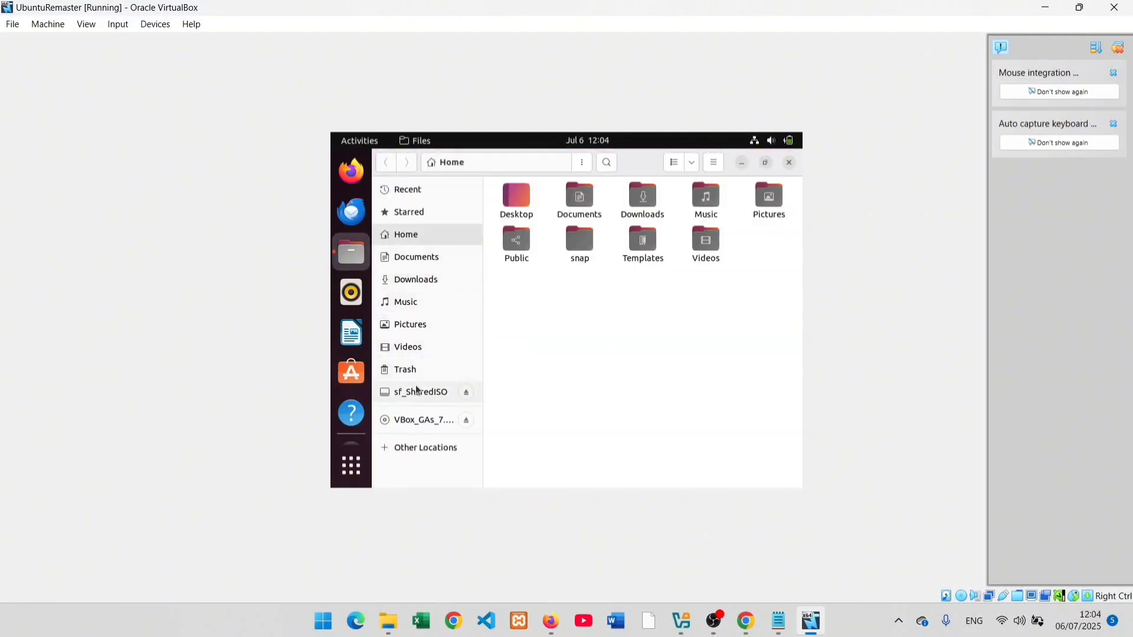
{"action": "left_click", "coordinate": [416, 389]}
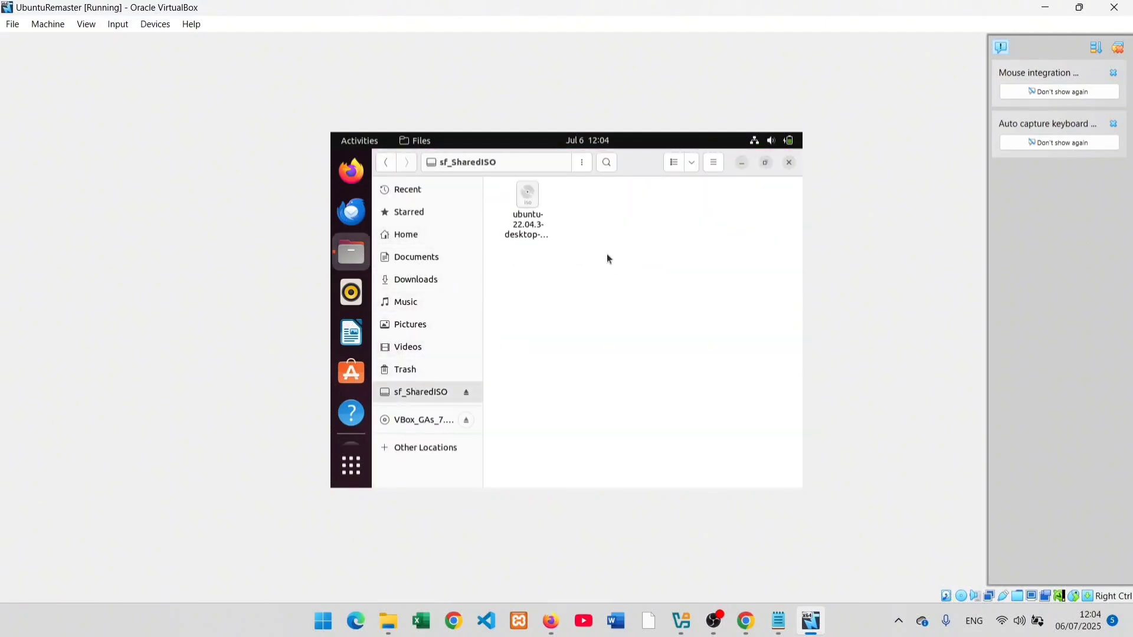